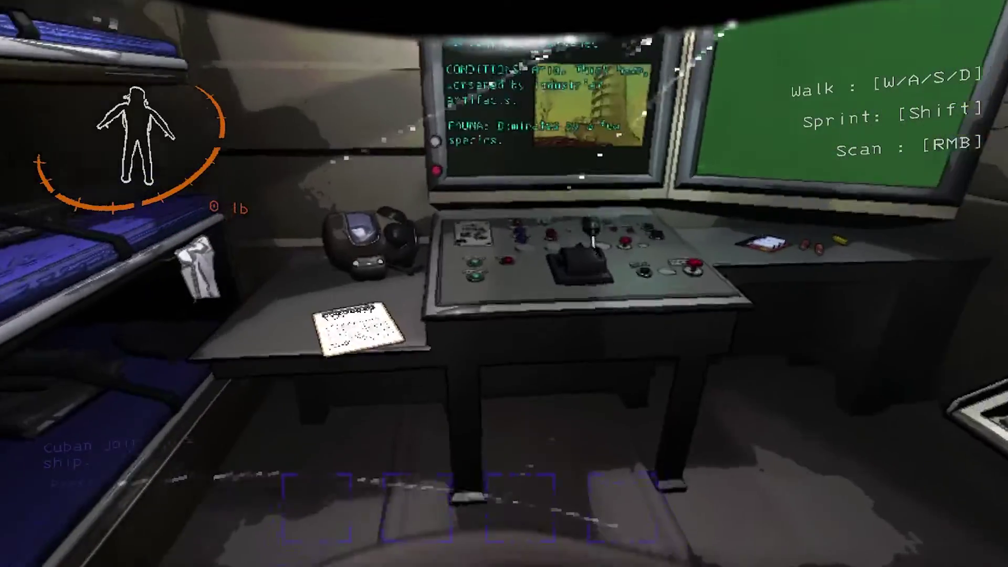
pyautogui.press('w')
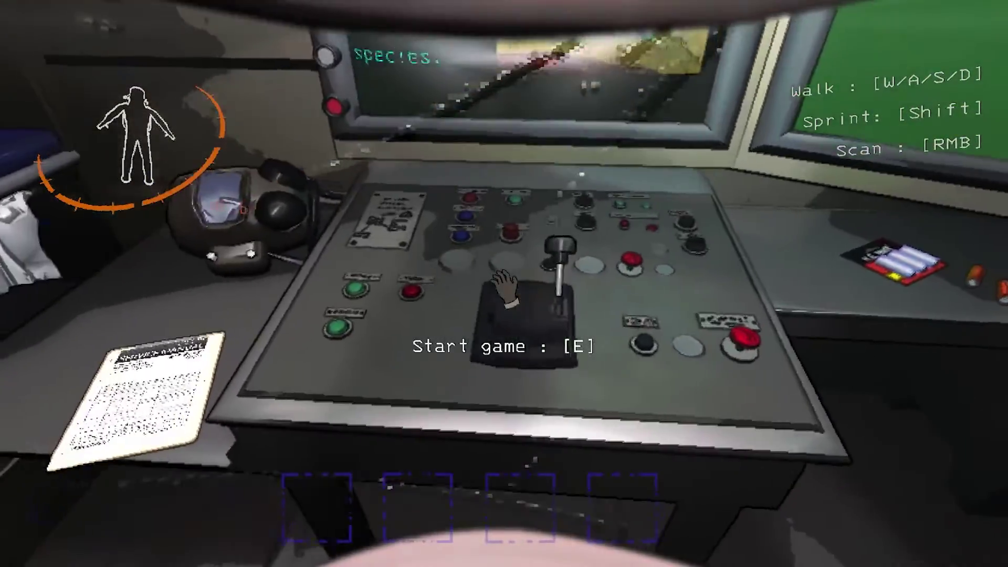
pyautogui.press('e')
pyautogui.press('e')
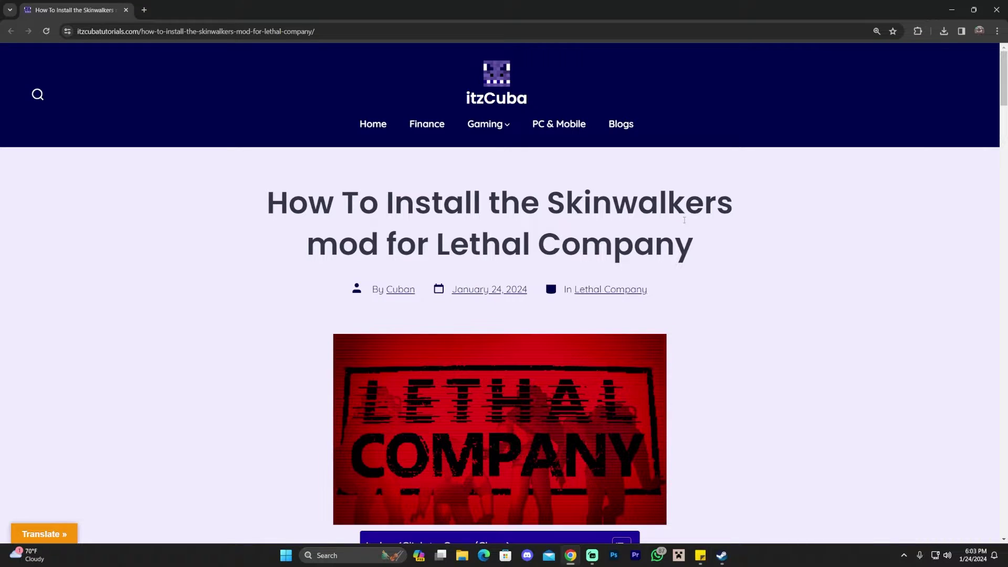
# Step: Read the Skinwalkers mod article's introduction and its section on modding Lethal Company with Thunderstore Mod Manager, collapsing the index
pyautogui.scroll(-1, 669, 211)
pyautogui.moveTo(548, 145); pyautogui.dragTo(715, 153)
pyautogui.click(681, 181)
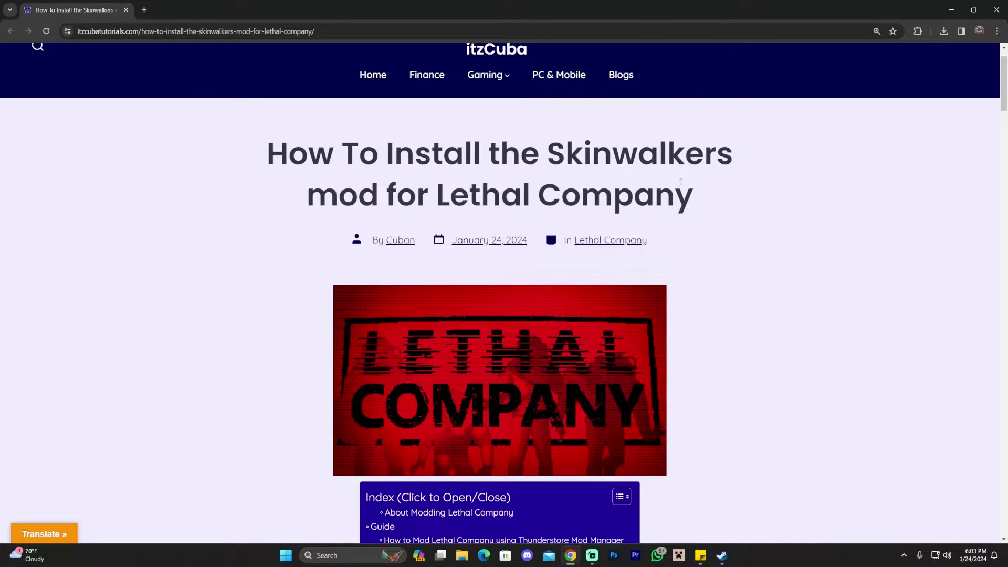
pyautogui.scroll(-3, 722, 229)
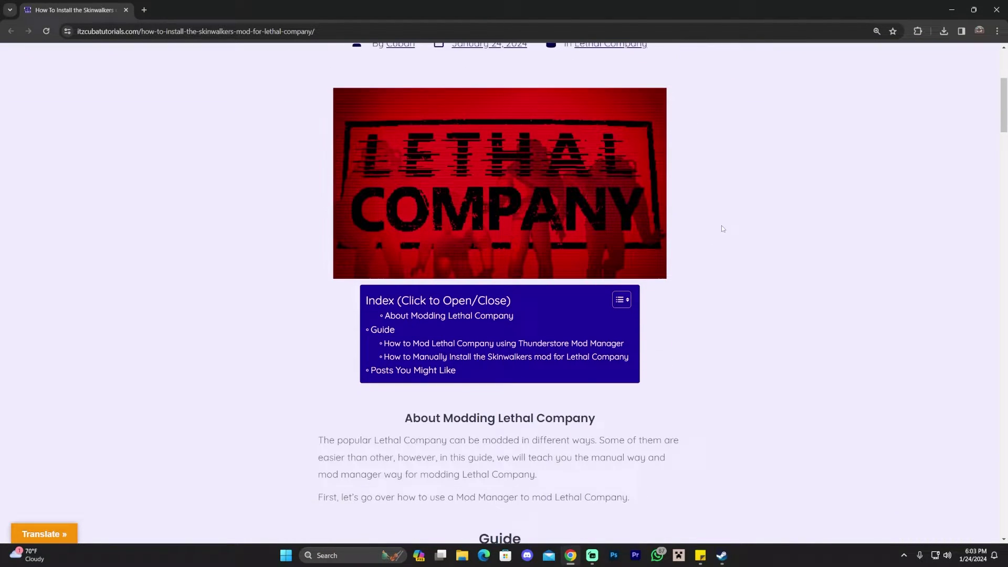
pyautogui.click(625, 307)
pyautogui.scroll(-3, 687, 267)
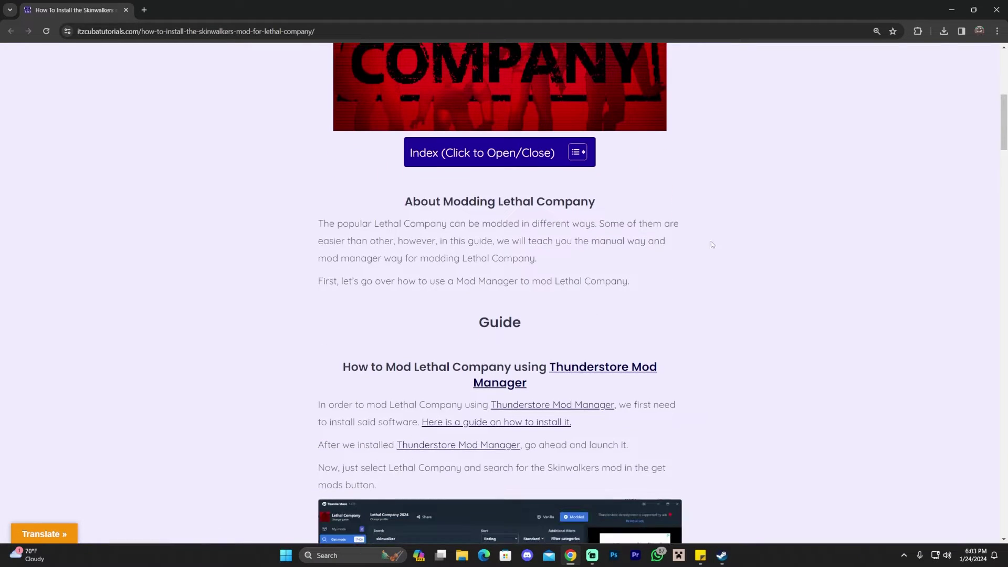
pyautogui.scroll(-3, 711, 245)
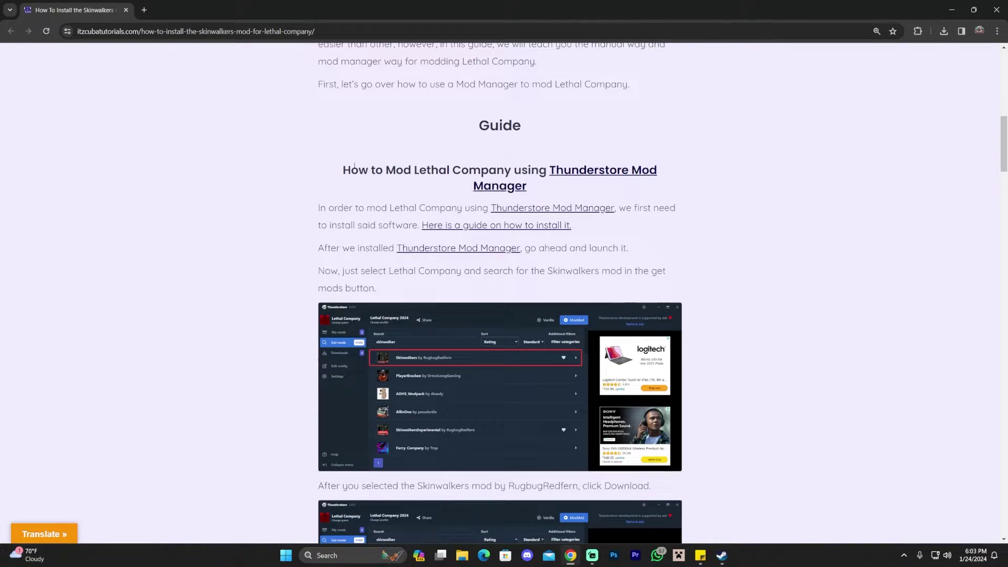
pyautogui.moveTo(351, 168); pyautogui.dragTo(578, 170)
pyautogui.click(734, 178)
pyautogui.scroll(-15, 722, 194)
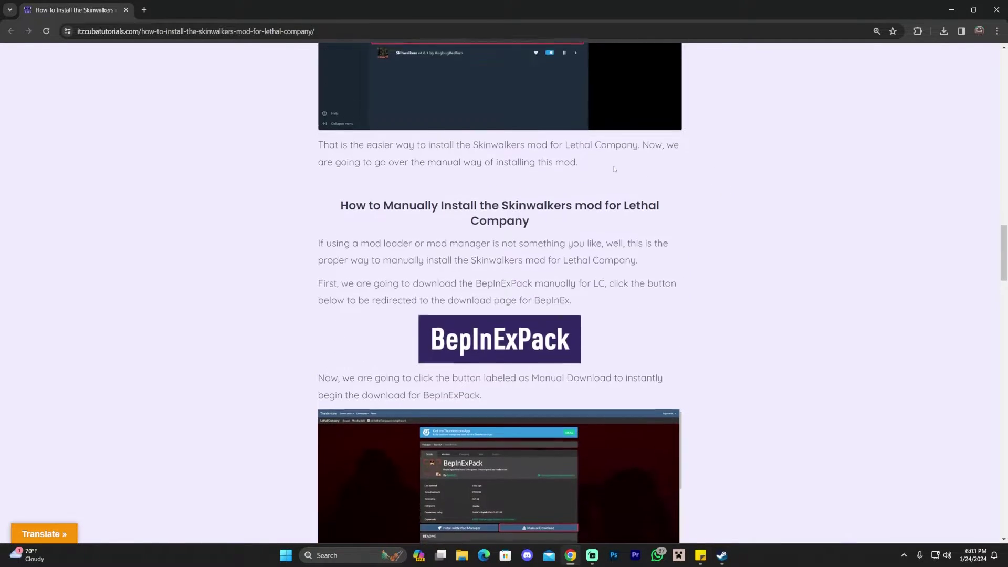
# Step: Compare the article's manual installation section for the Skinwalkers mod with its Thunderstore Mod Manager section
pyautogui.moveTo(401, 204); pyautogui.dragTo(528, 204)
pyautogui.click(560, 221)
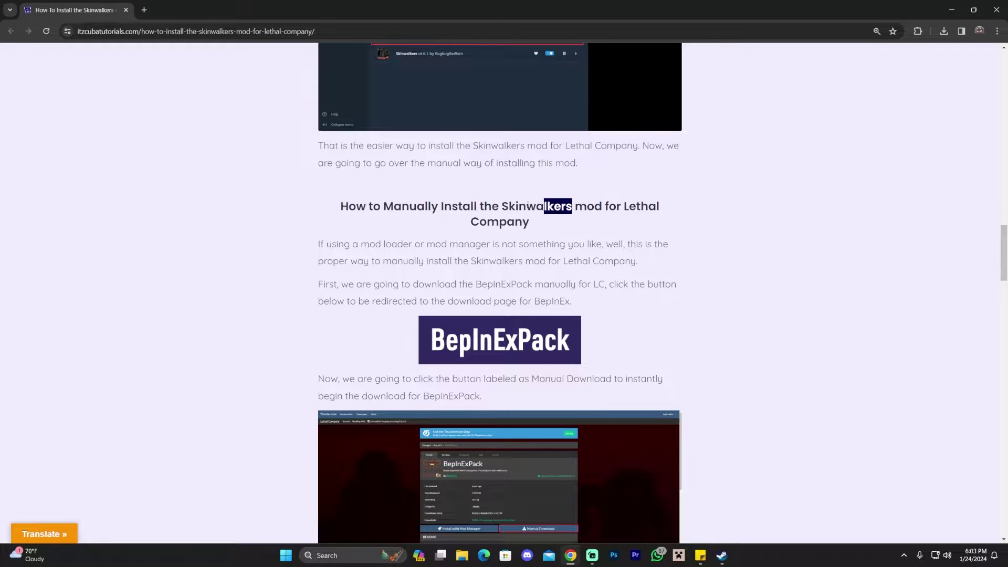
pyautogui.click(527, 205)
pyautogui.scroll(10, 755, 209)
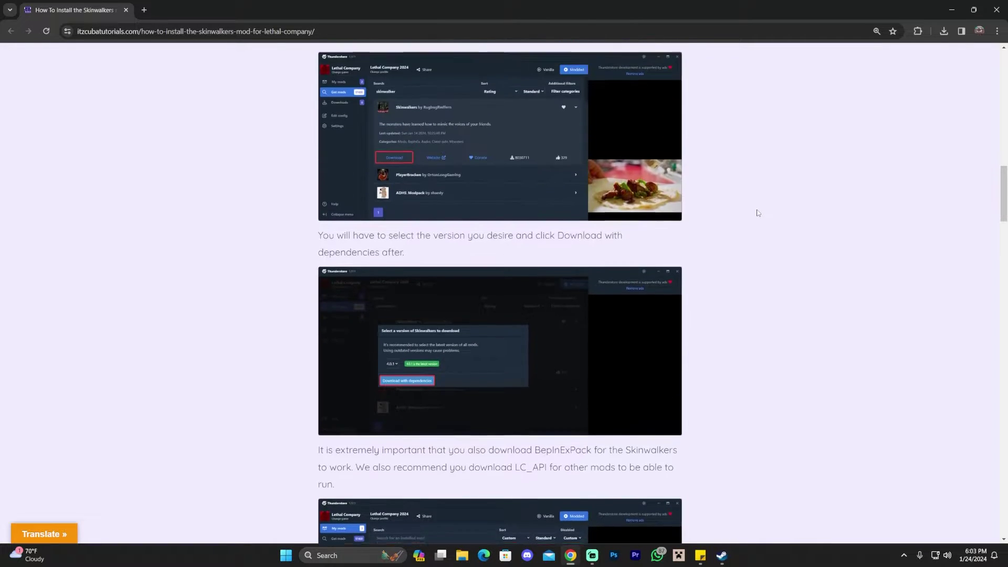
pyautogui.scroll(8, 755, 212)
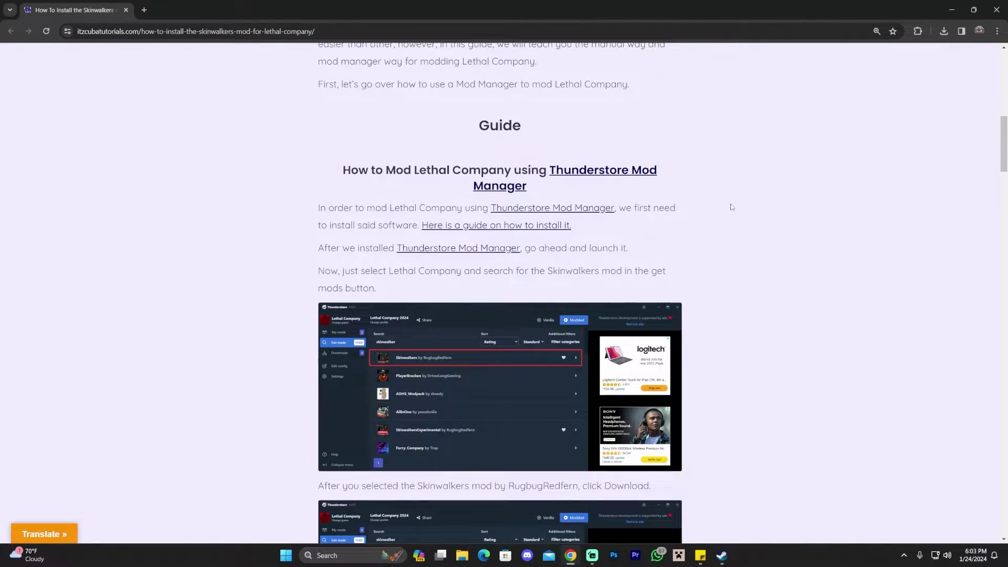
pyautogui.scroll(1, 679, 196)
pyautogui.moveTo(358, 219); pyautogui.dragTo(556, 218)
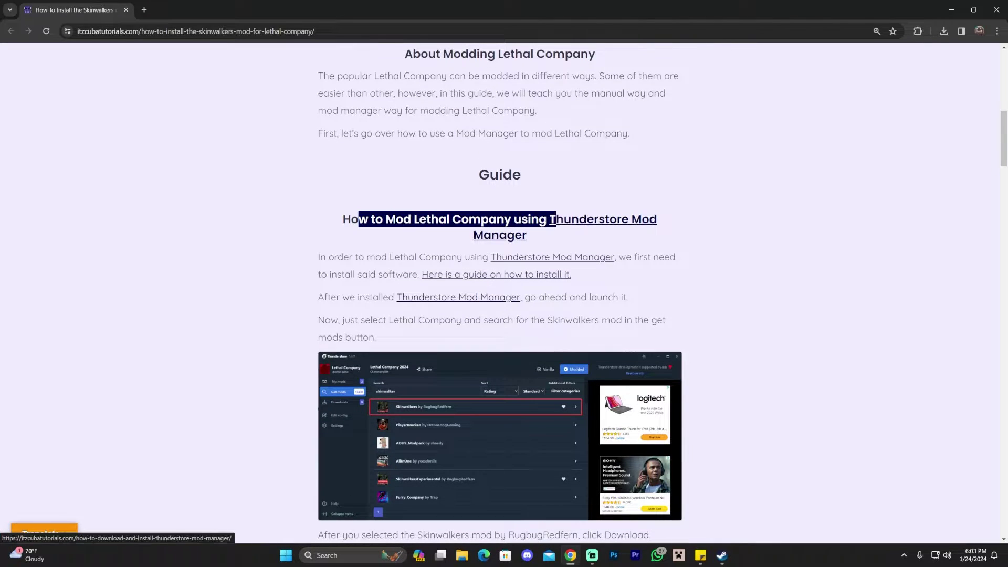
pyautogui.click(526, 216)
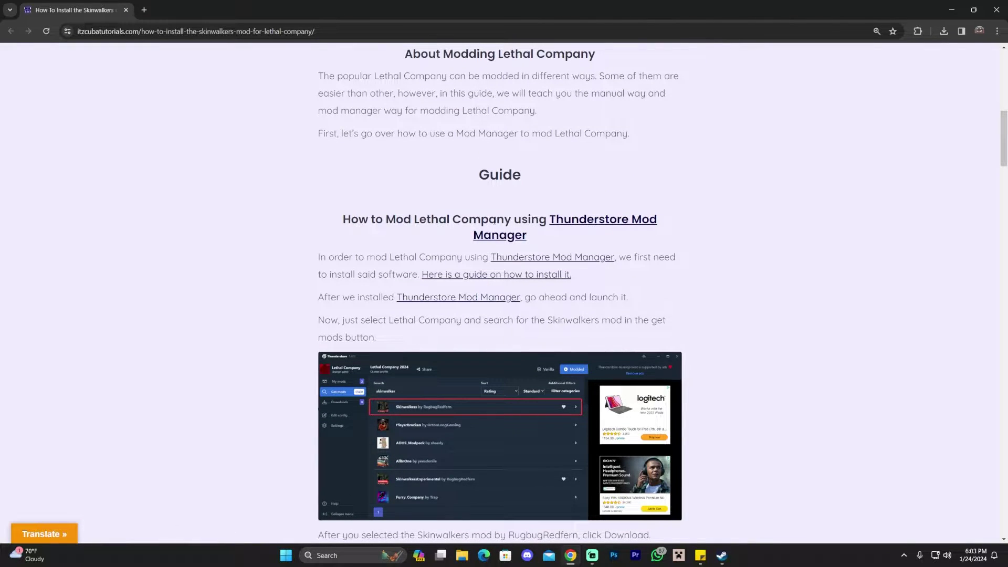
pyautogui.scroll(4, 615, 254)
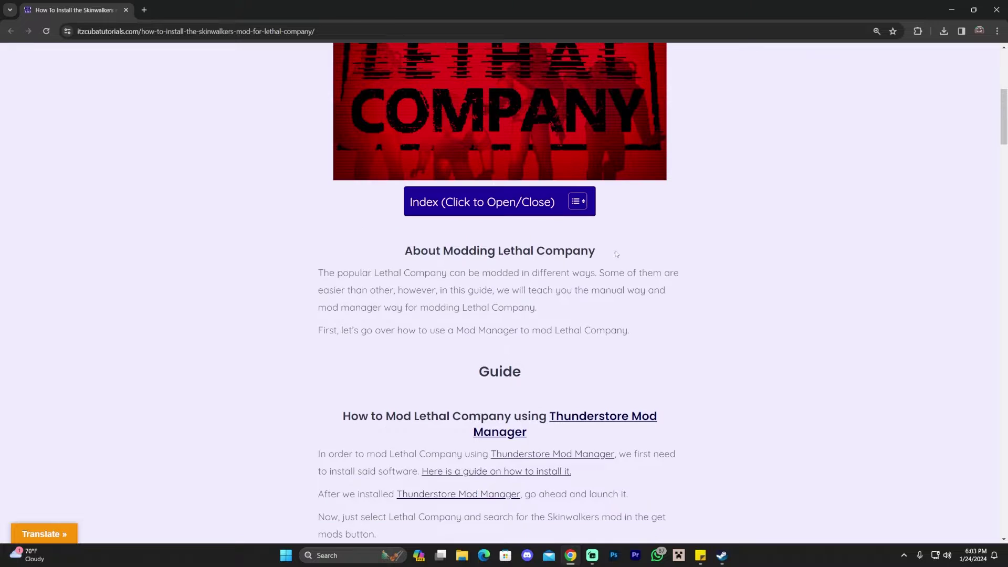
pyautogui.scroll(-1, 565, 268)
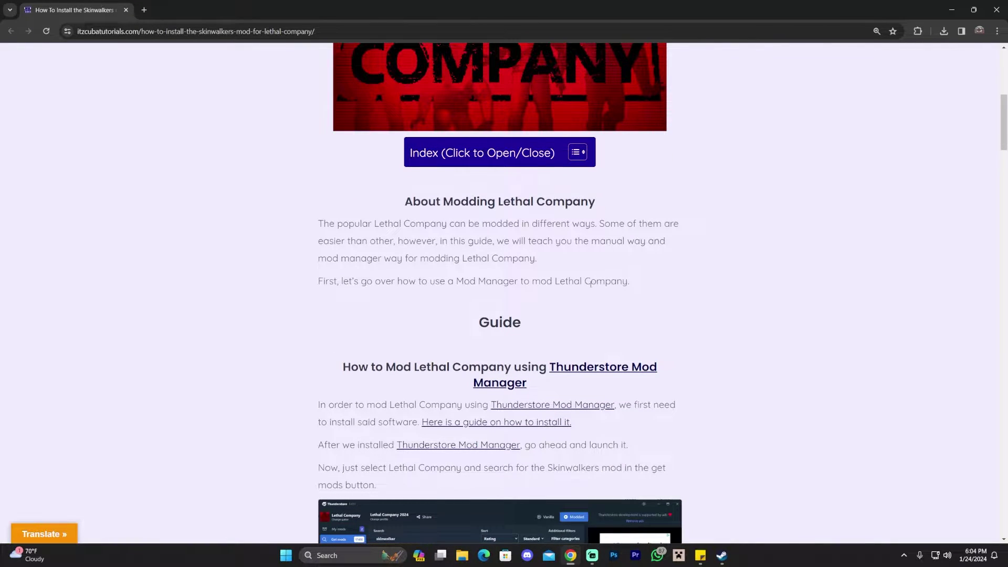
# Step: Open the linked guide on downloading and installing Thunderstore Mod Manager and skim through its contents
pyautogui.scroll(3, 591, 283)
pyautogui.click(596, 513)
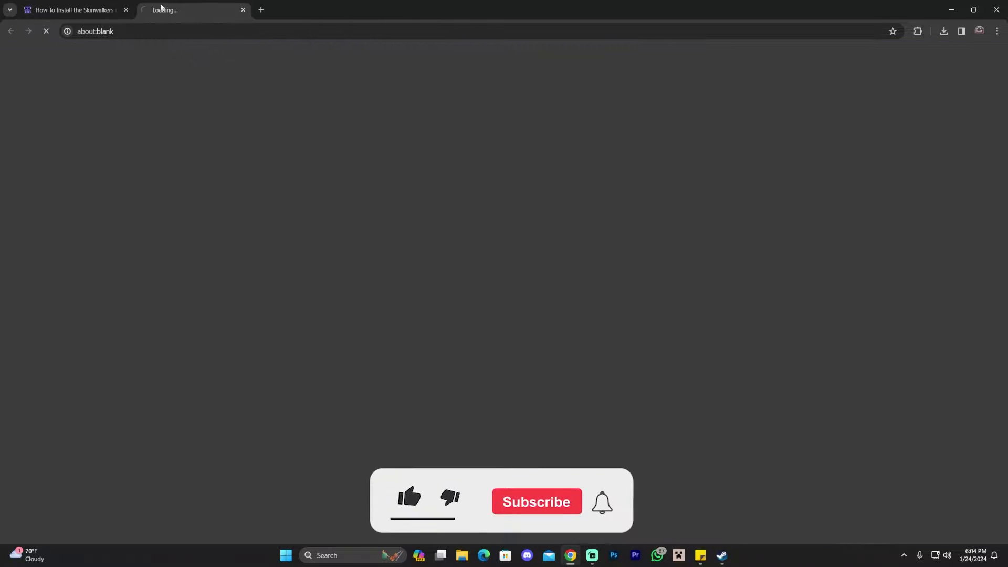
pyautogui.scroll(-4, 461, 184)
pyautogui.scroll(3, 460, 183)
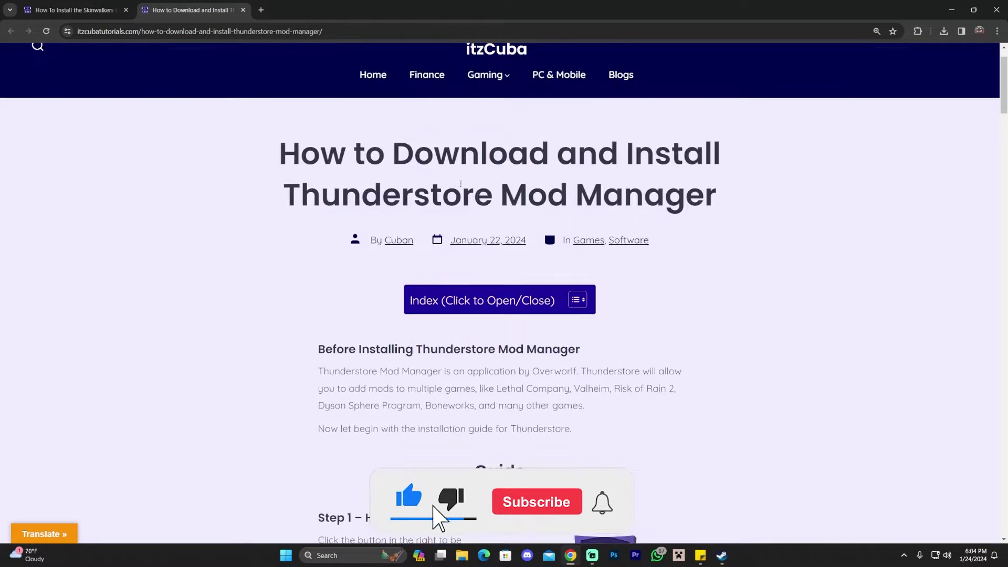
pyautogui.moveTo(322, 194); pyautogui.dragTo(283, 195)
pyautogui.click(494, 196)
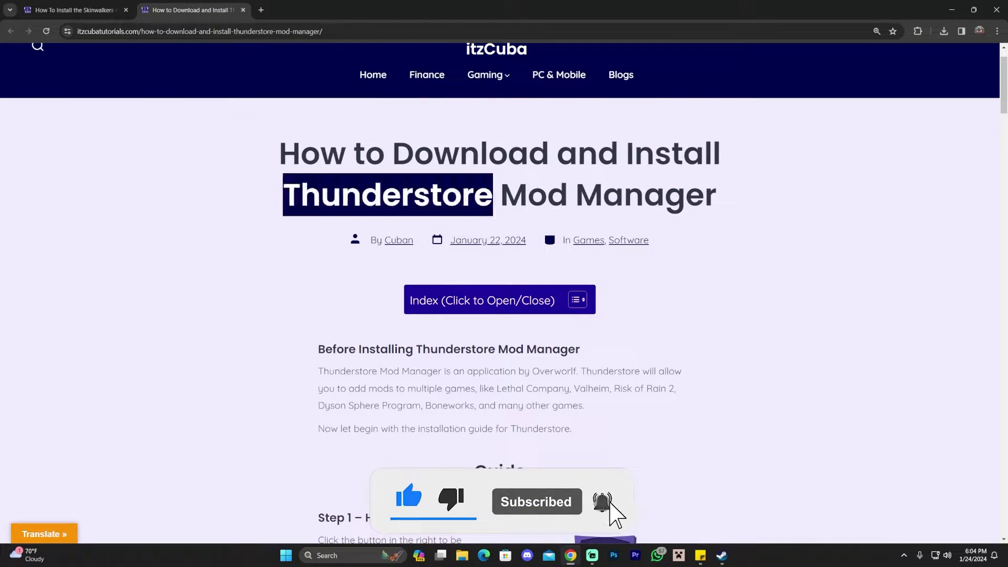
pyautogui.click(529, 229)
pyautogui.scroll(-20, 529, 229)
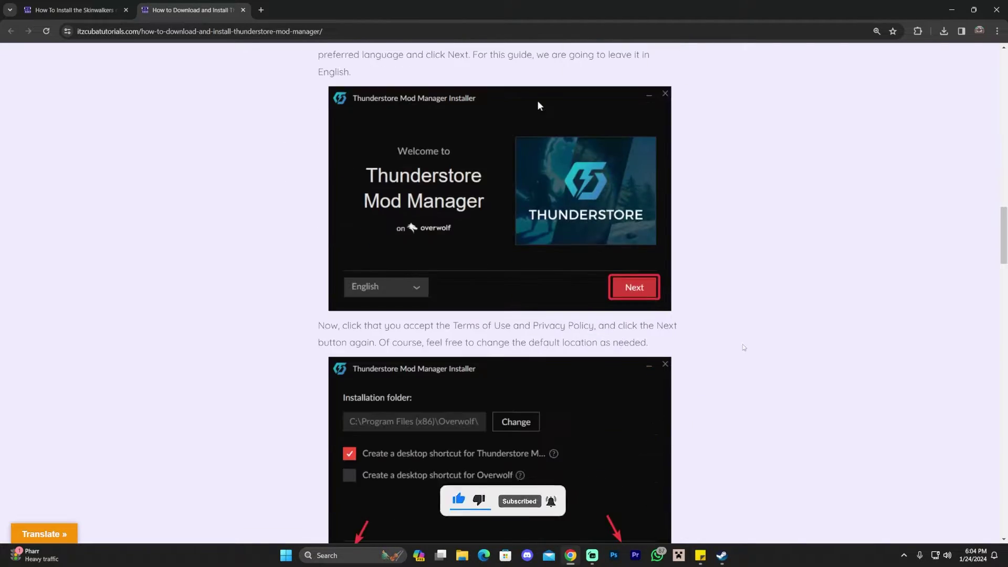
# Step: Review the guide's instructions in Step 1 – How to Download Thunderstore and locate its download link
pyautogui.scroll(15, 743, 347)
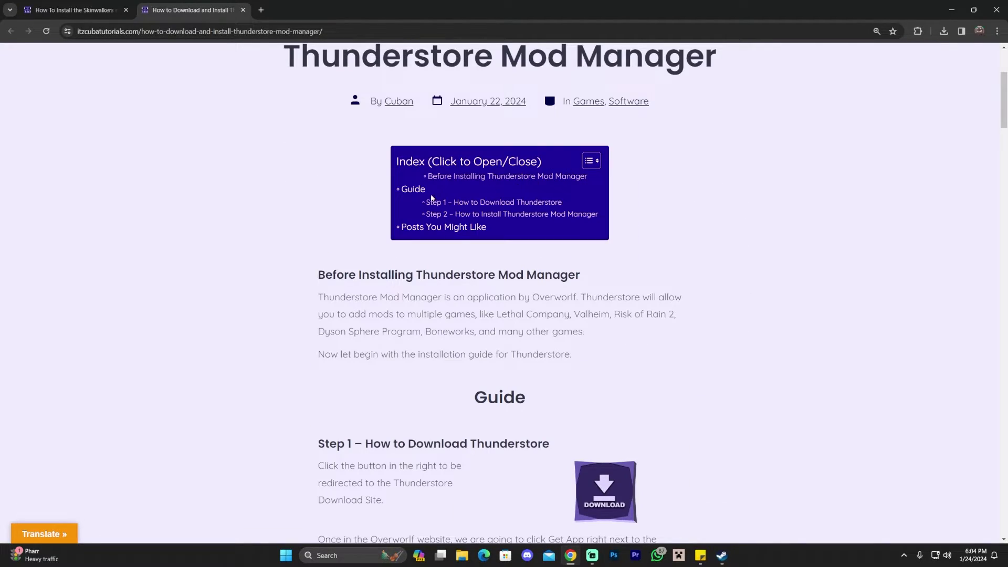
pyautogui.click(457, 214)
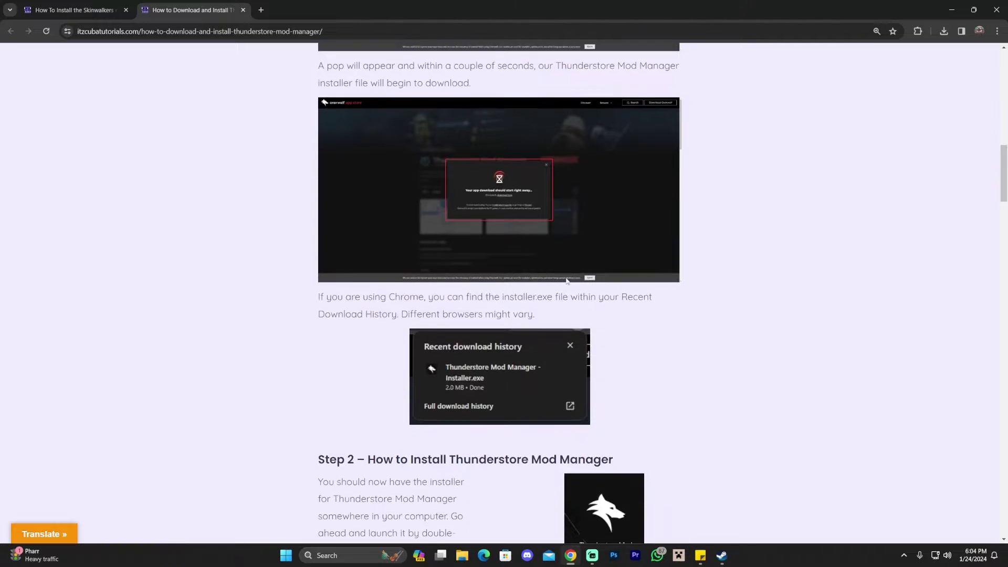
pyautogui.scroll(5, 733, 285)
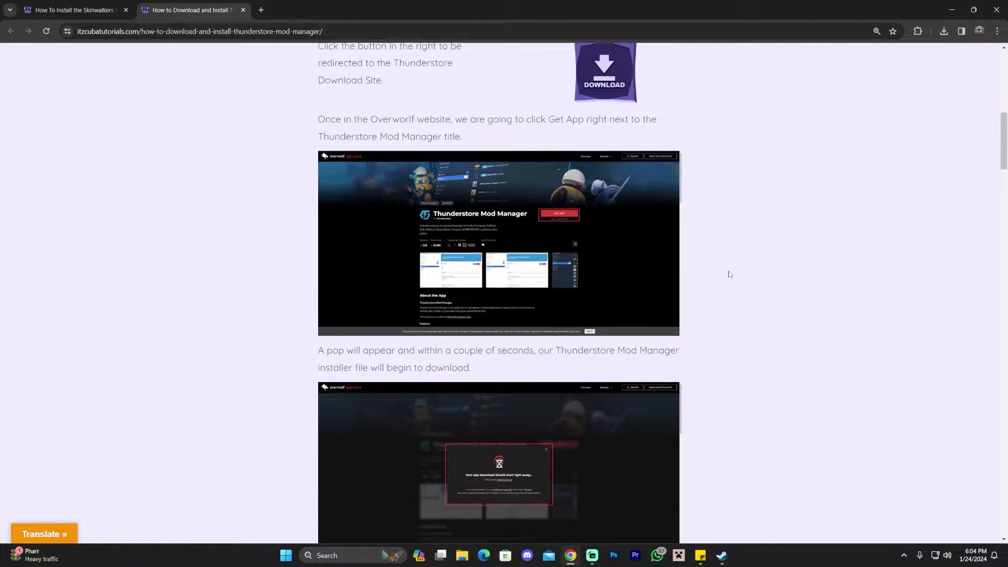
pyautogui.scroll(-1, 727, 270)
pyautogui.scroll(3, 719, 266)
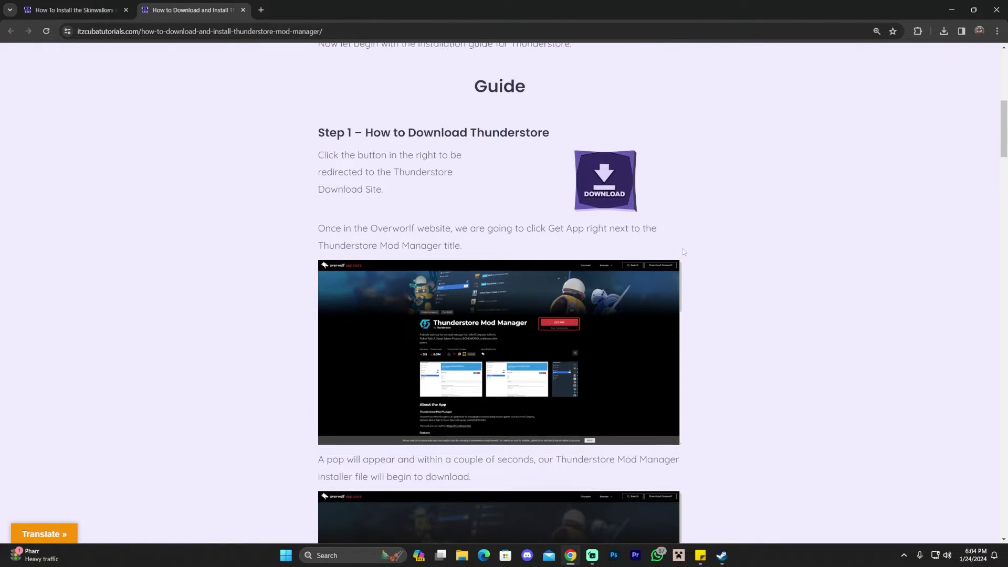
pyautogui.scroll(7, 704, 250)
pyautogui.scroll(-5, 654, 270)
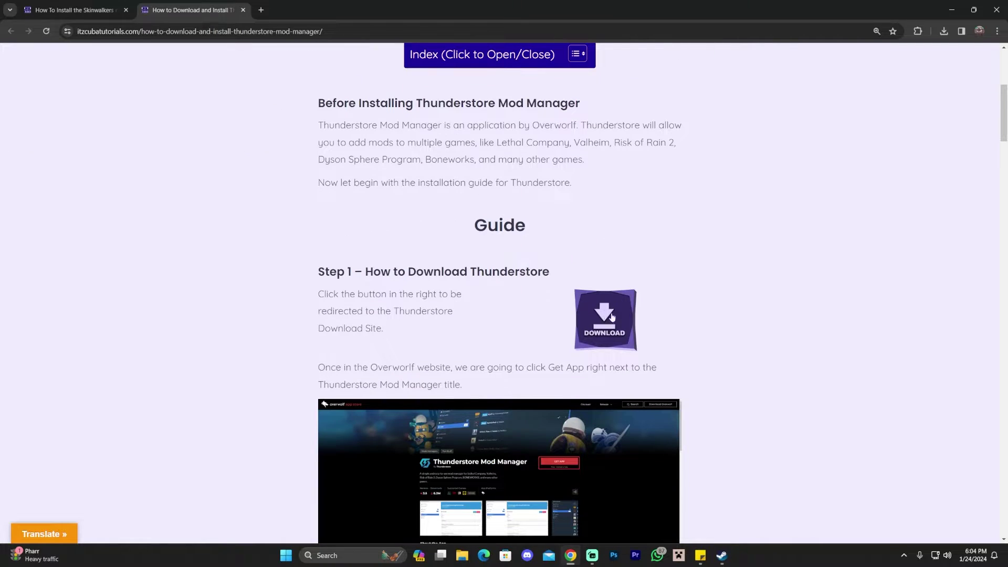
pyautogui.scroll(6, 498, 175)
pyautogui.scroll(-7, 691, 192)
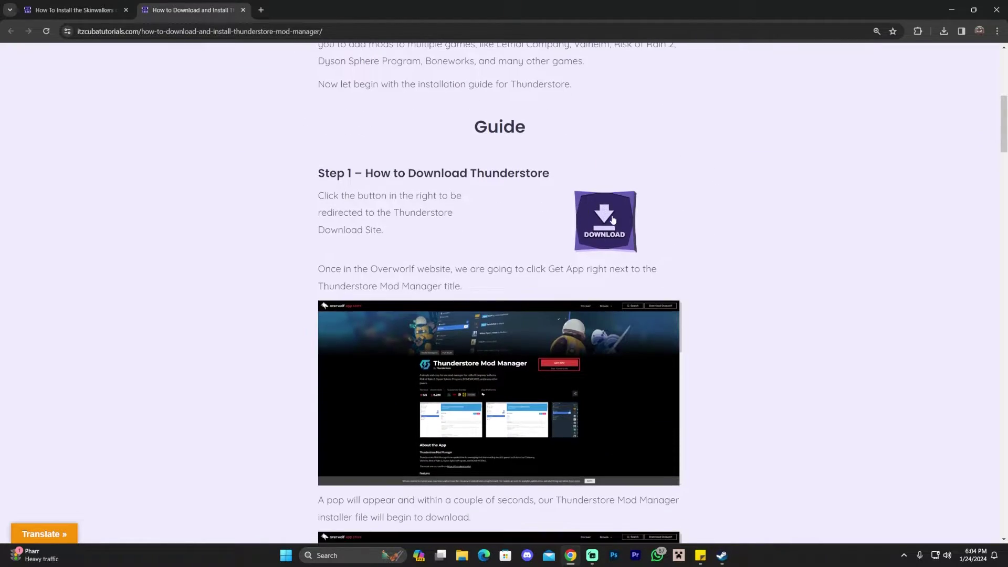
# Step: Open the Overwolf app store page from the guide and download the Thunderstore Mod Manager installer
pyautogui.click(605, 220)
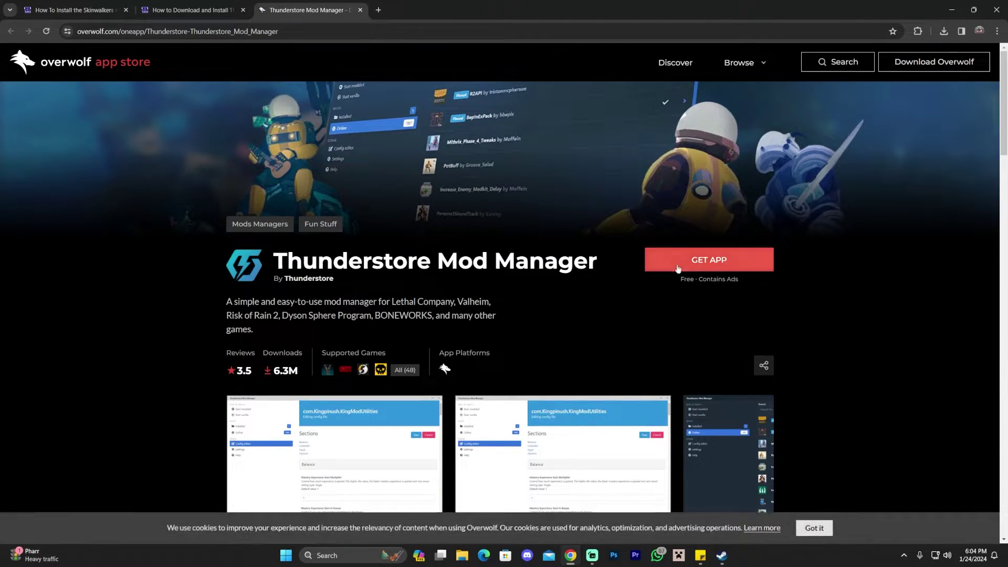
pyautogui.click(724, 268)
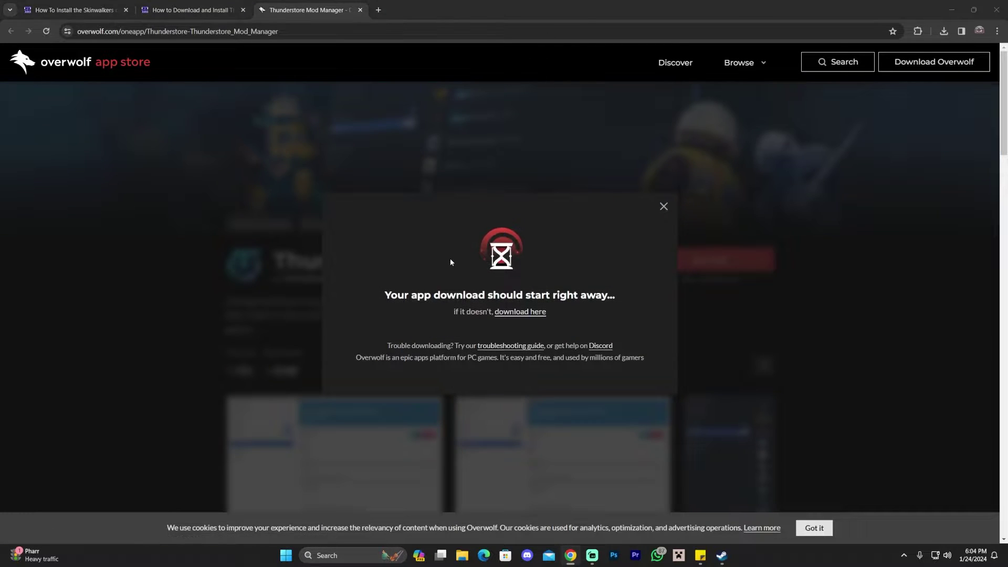
pyautogui.click(505, 342)
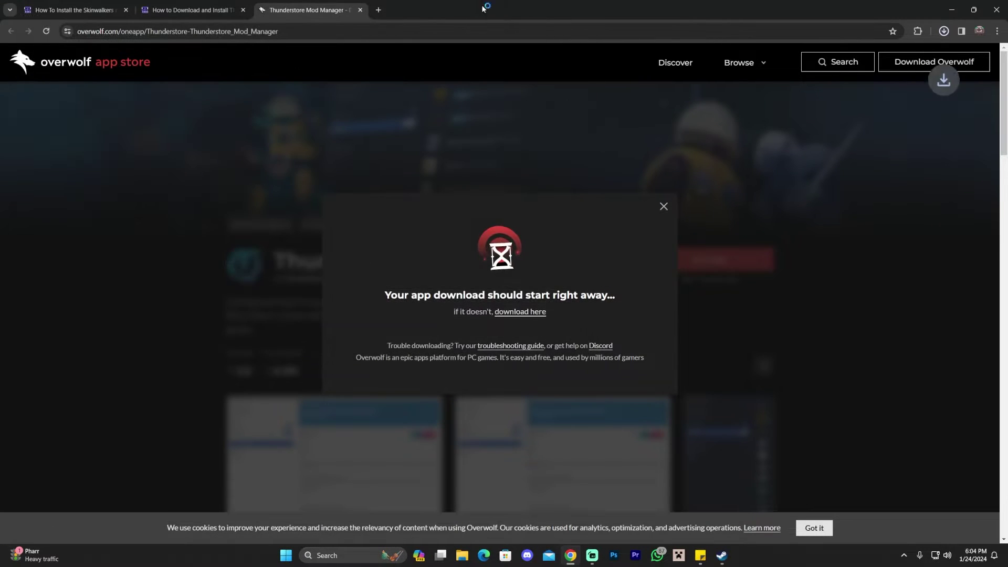
# Step: Place the downloaded Thunderstore Mod Manager installer on the desktop and minimize the browser window
pyautogui.moveTo(668, 3); pyautogui.dragTo(547, 60)
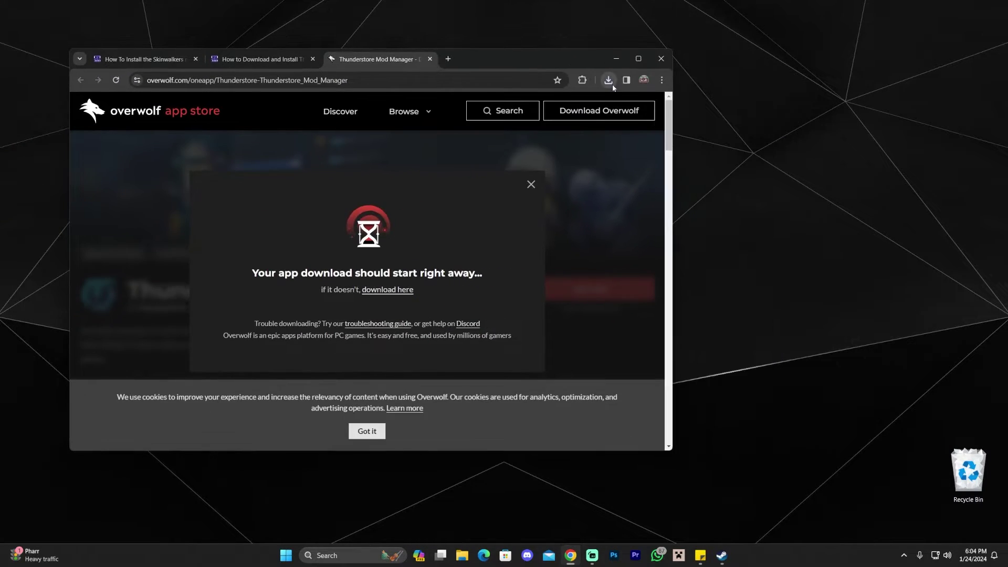
pyautogui.click(610, 82)
pyautogui.moveTo(806, 171); pyautogui.dragTo(453, 249)
pyautogui.click(616, 59)
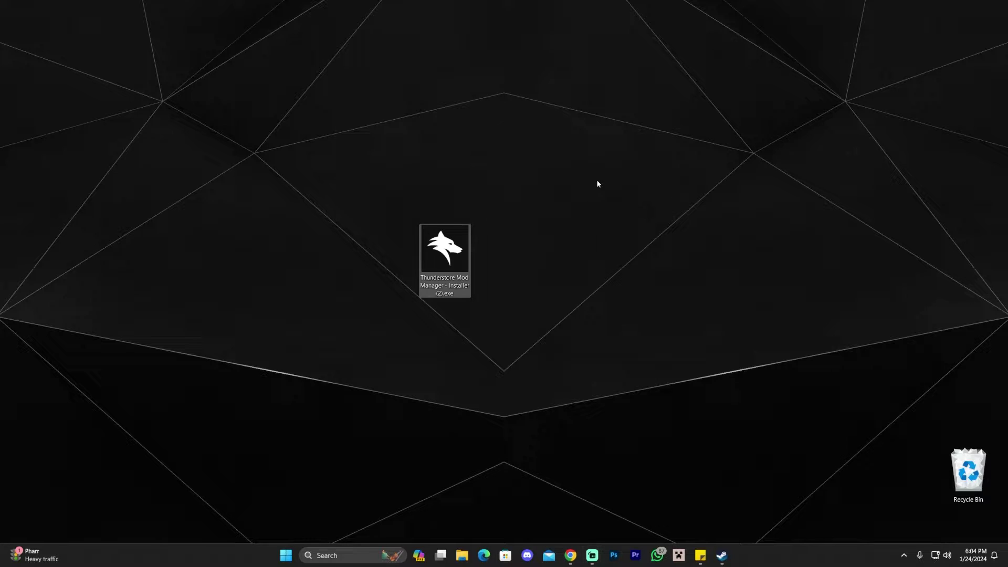
# Step: Run the Thunderstore Mod Manager installer and proceed with English as the installation language
pyautogui.doubleClick(445, 248)
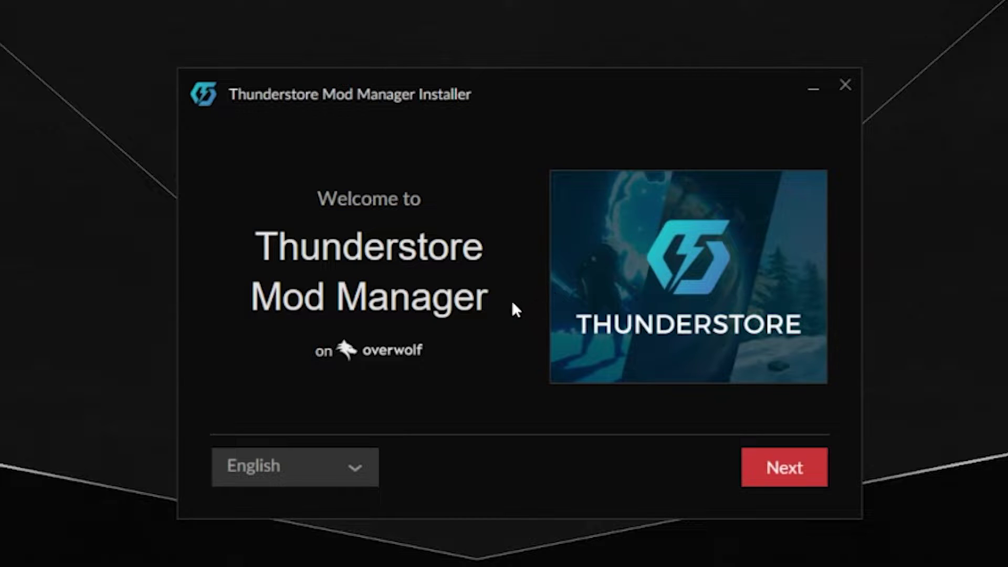
pyautogui.click(325, 466)
pyautogui.click(294, 464)
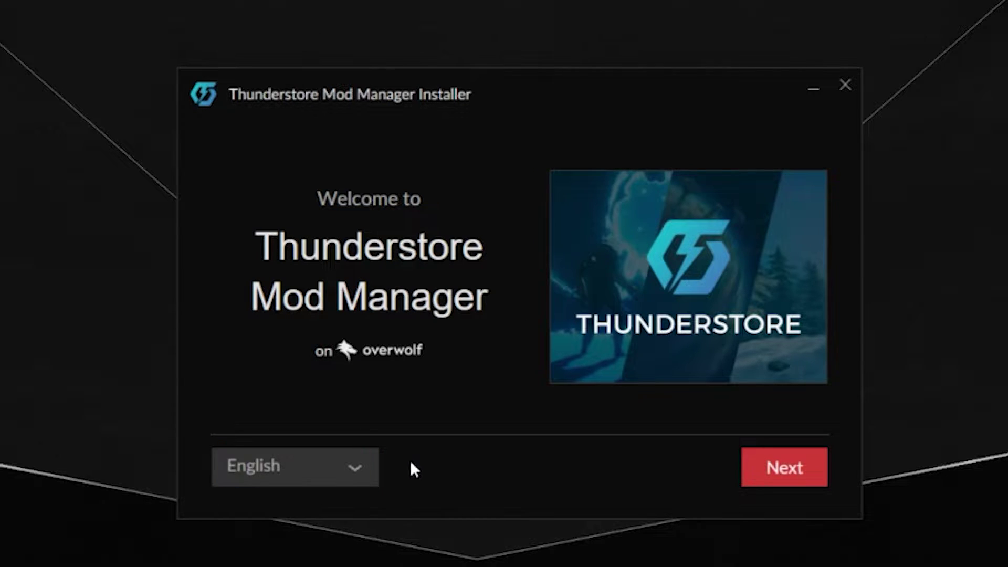
pyautogui.click(783, 467)
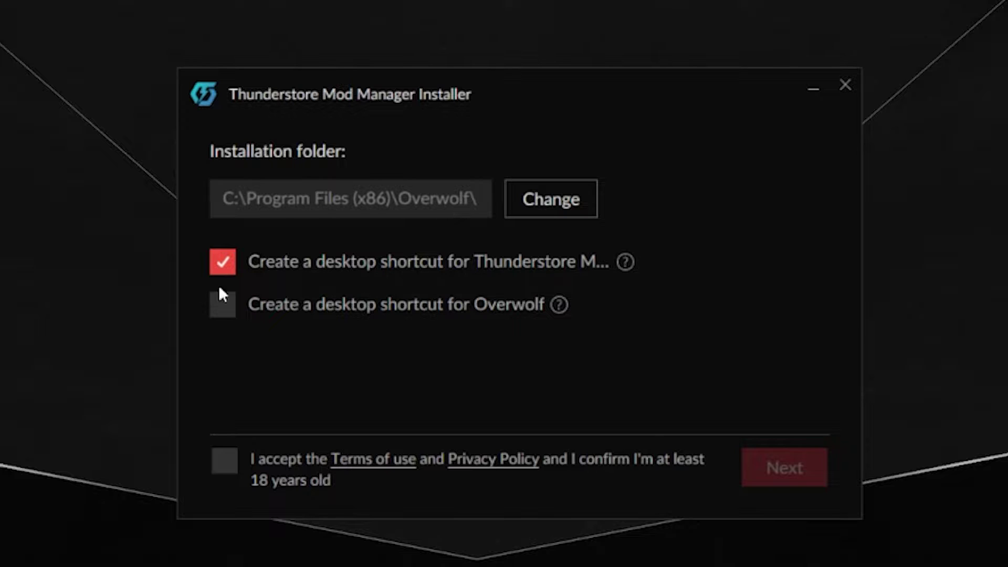
# Step: Accept the terms of use and privacy policy, install Thunderstore Mod Manager in the default Overwolf folder, and launch it
pyautogui.click(225, 461)
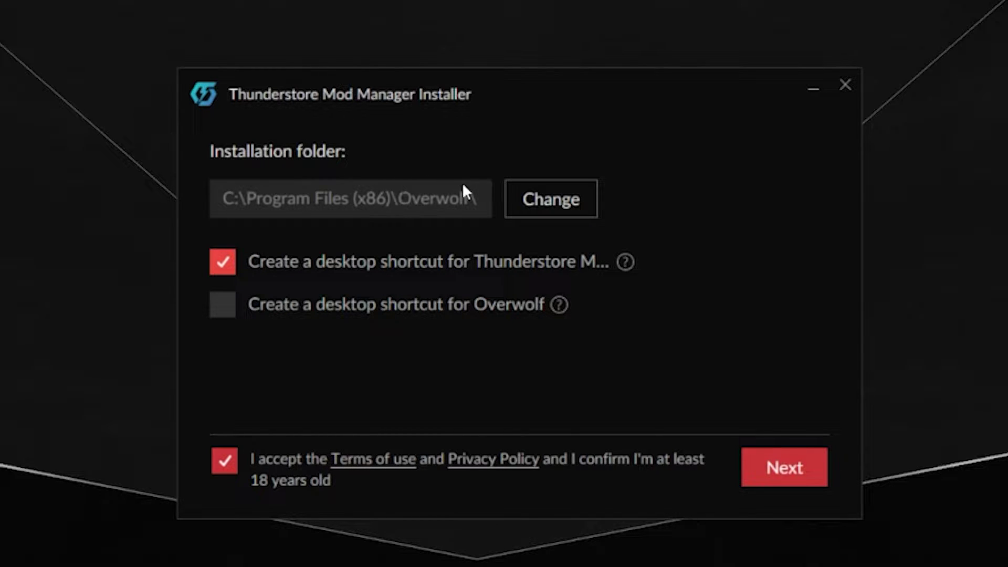
pyautogui.click(804, 472)
pyautogui.click(803, 471)
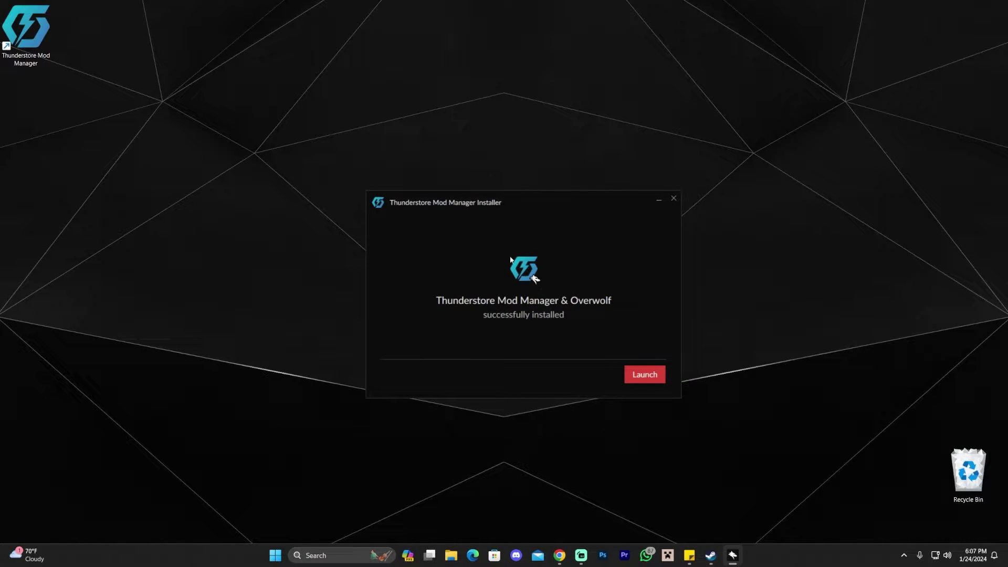
pyautogui.click(645, 375)
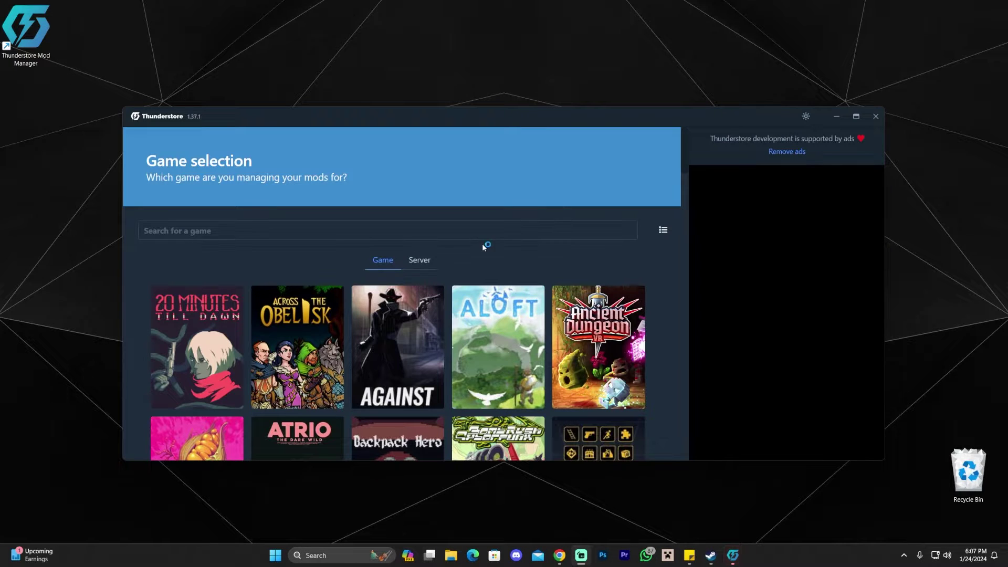
# Step: Search the game selection for "lethal" and select Lethal Company as the game to manage
pyautogui.click(379, 227)
pyautogui.write('lethal')
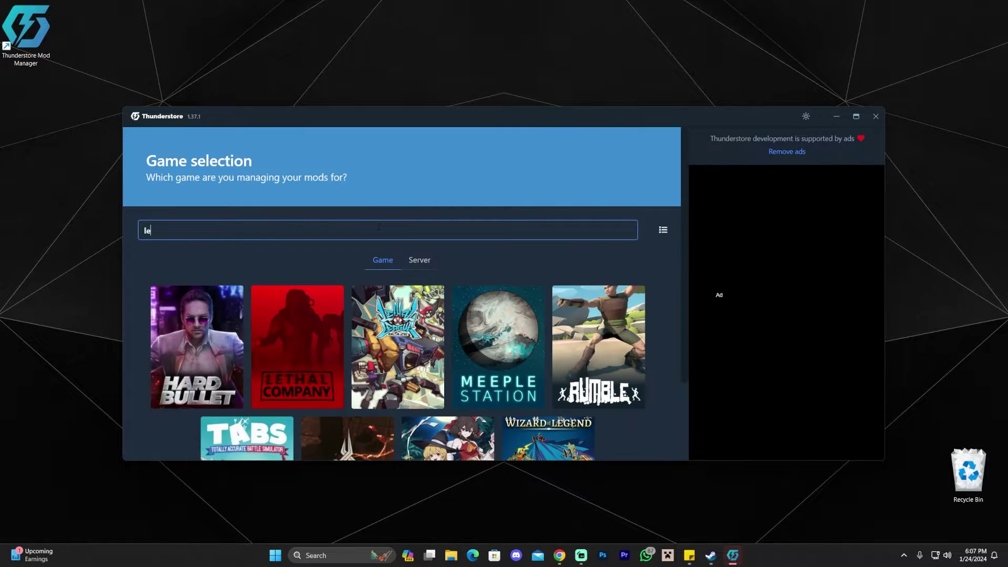
pyautogui.moveTo(360, 329)
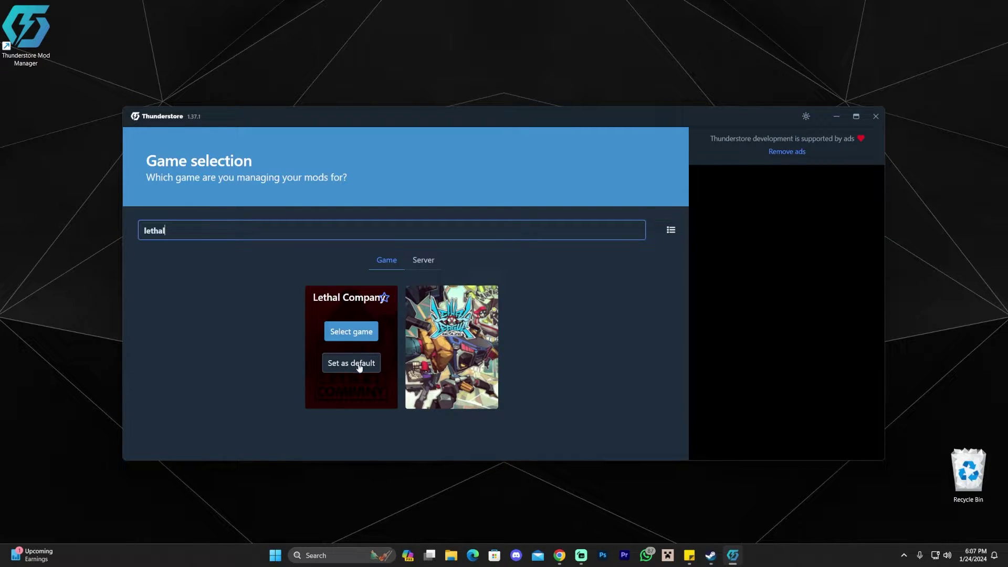
pyautogui.click(354, 333)
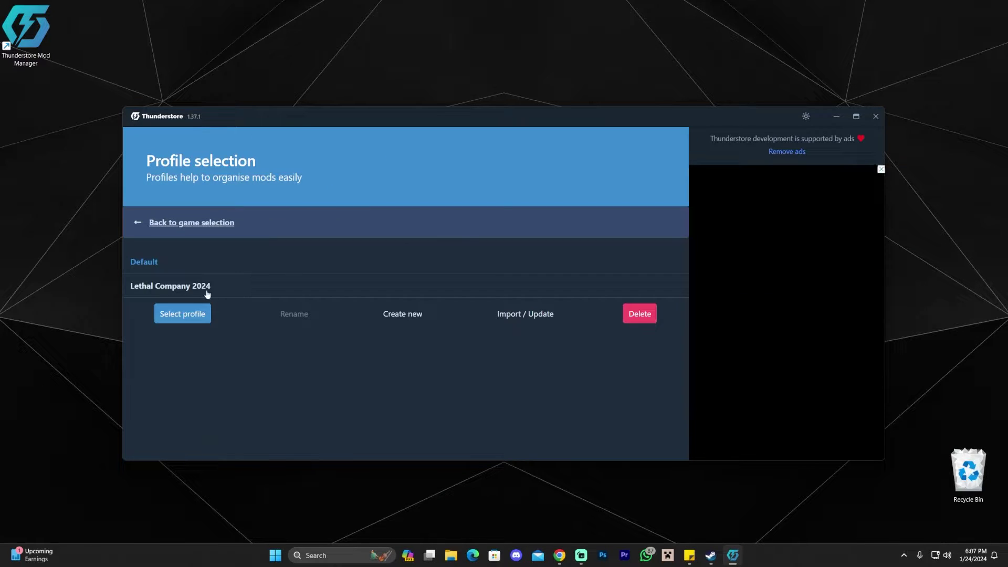
# Step: Create a new Lethal Company profile named "skinwalkers" and select it
pyautogui.click(251, 287)
pyautogui.click(217, 262)
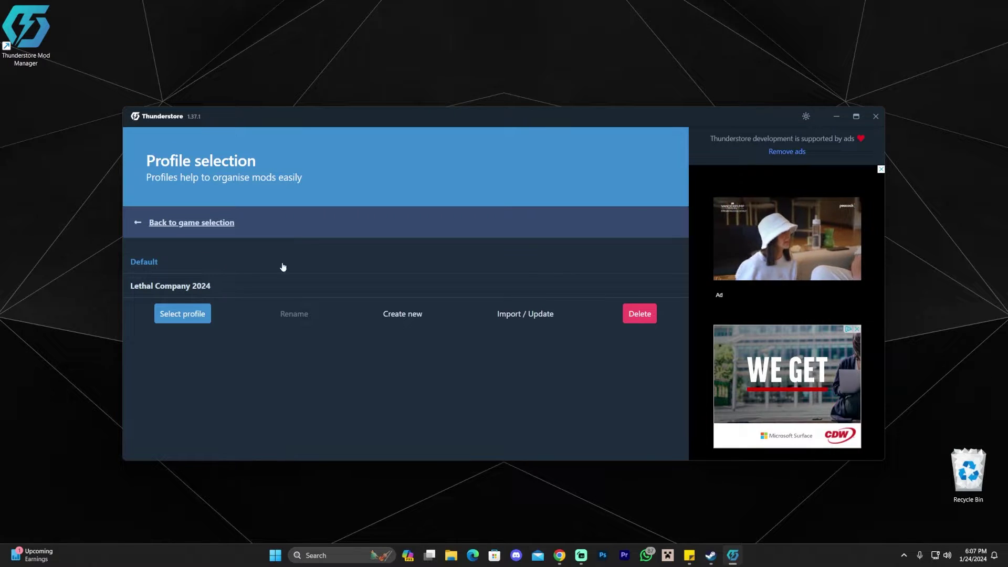
pyautogui.click(399, 313)
pyautogui.click(305, 291)
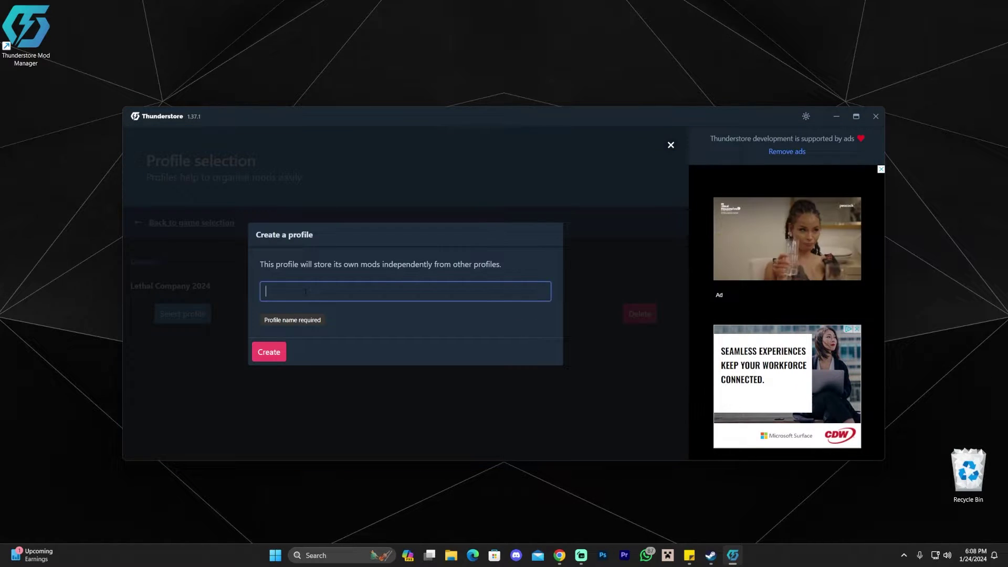
pyautogui.write('skinwa')
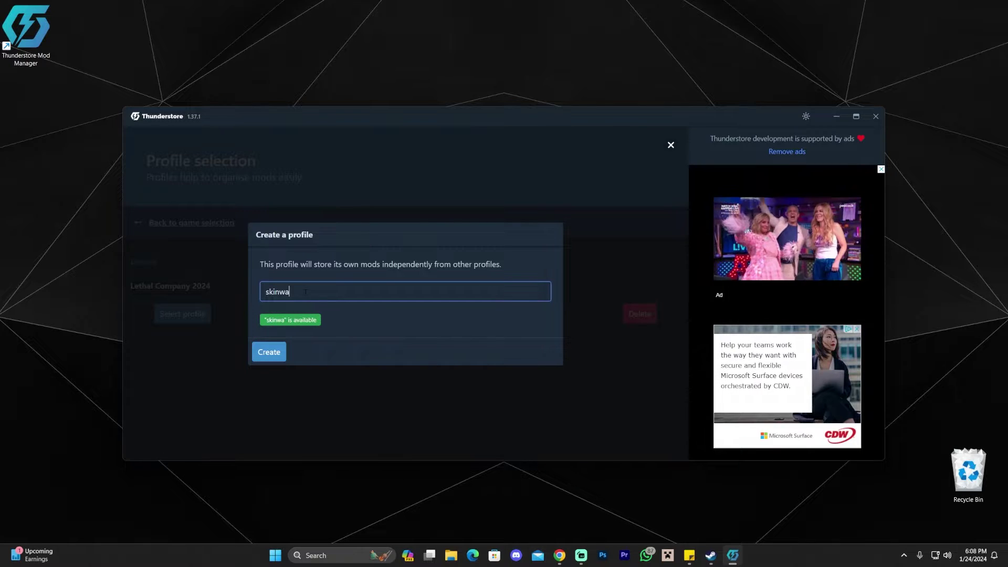
pyautogui.write('lkers')
pyautogui.click(271, 362)
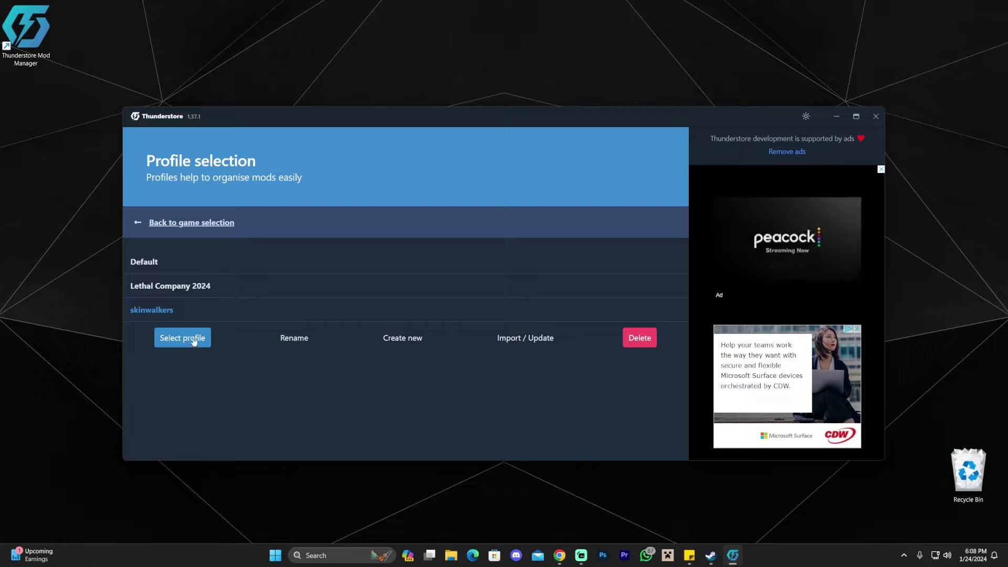
pyautogui.doubleClick(237, 302)
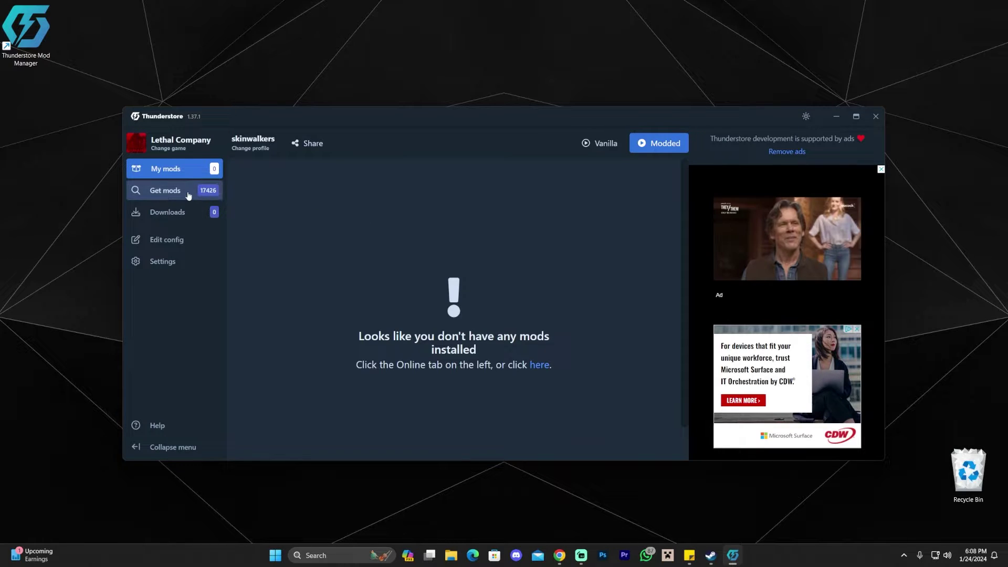
# Step: Browse the available mods and download BepInExPack version 5.4.2100 with its dependencies
pyautogui.click(153, 194)
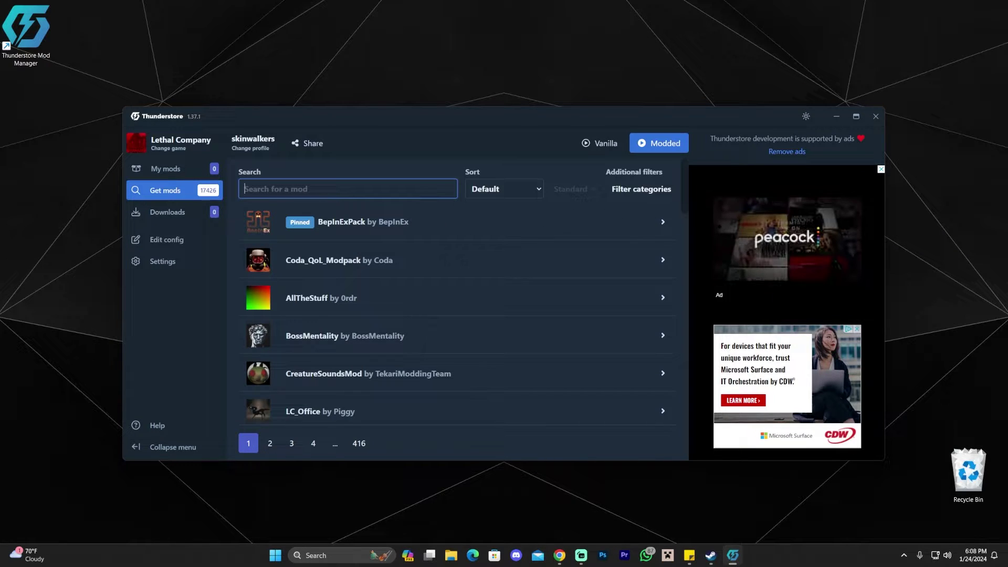
pyautogui.click(537, 228)
pyautogui.click(300, 328)
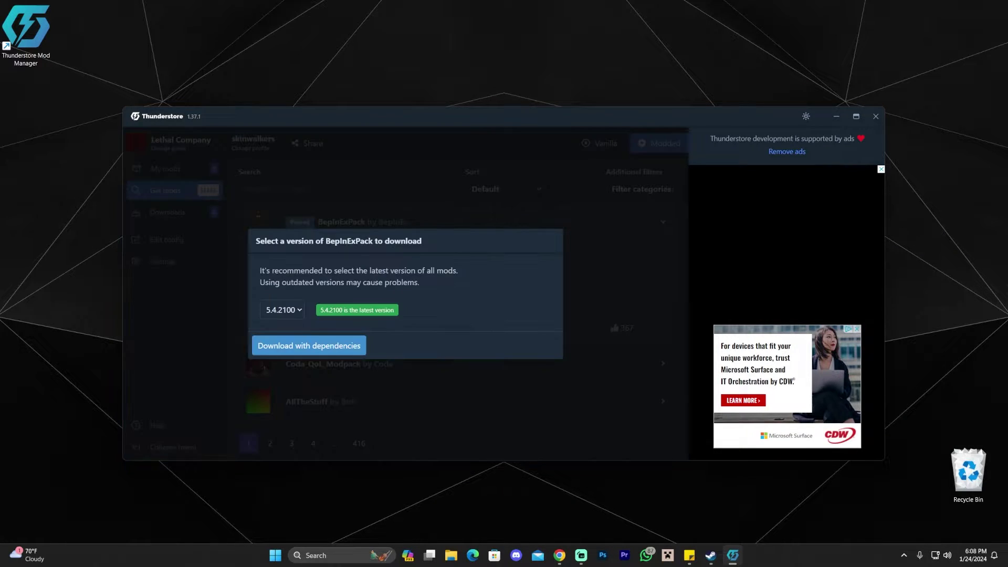
pyautogui.click(341, 348)
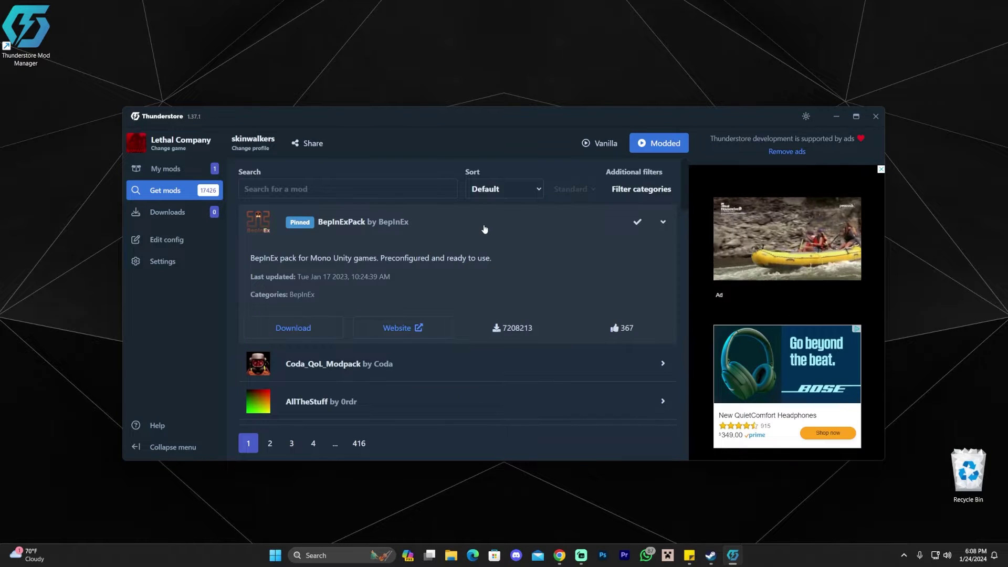
pyautogui.click(334, 232)
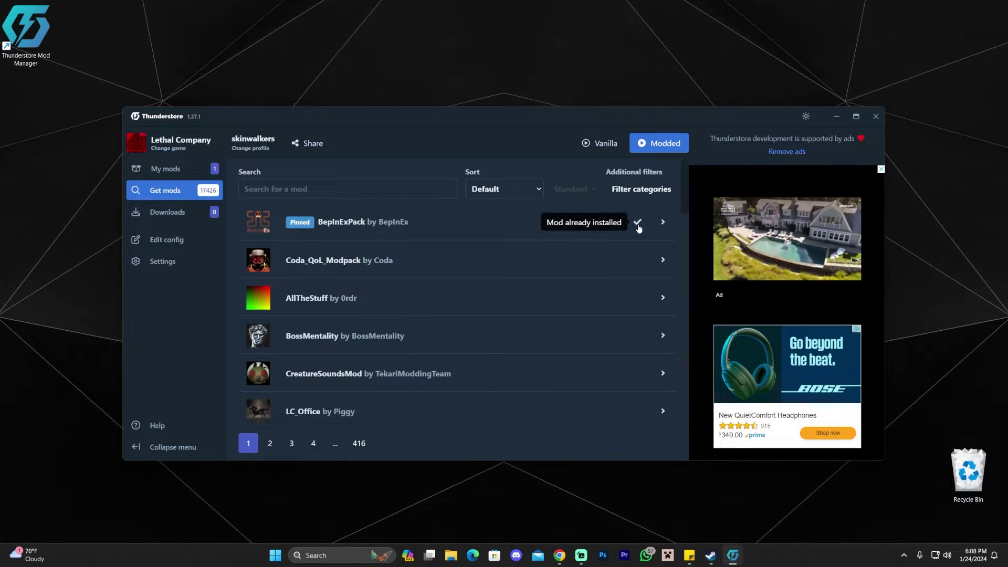
# Step: Search the available mods for "skinwalkers" and sort them by rating
pyautogui.click(369, 189)
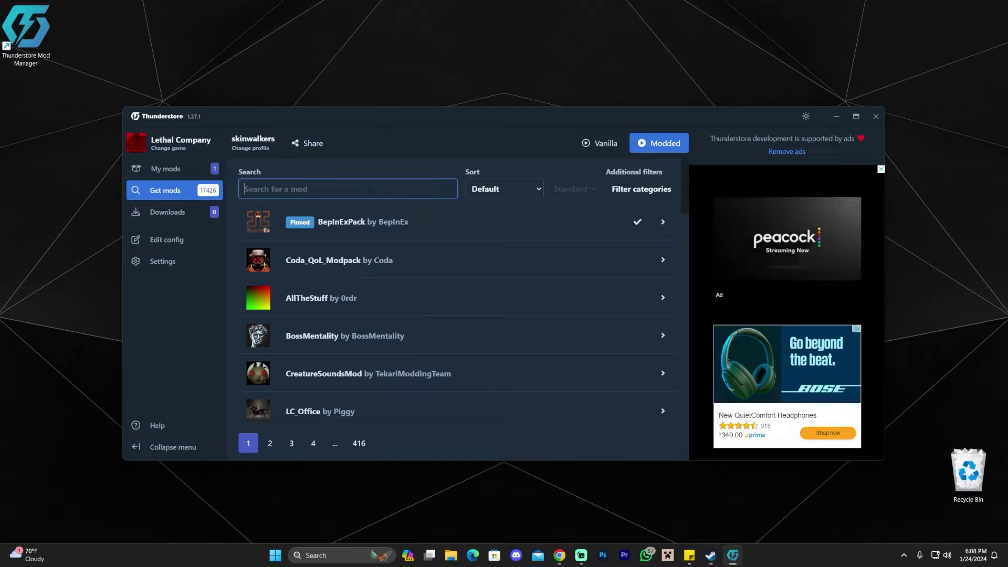
pyautogui.write('skinwalkers')
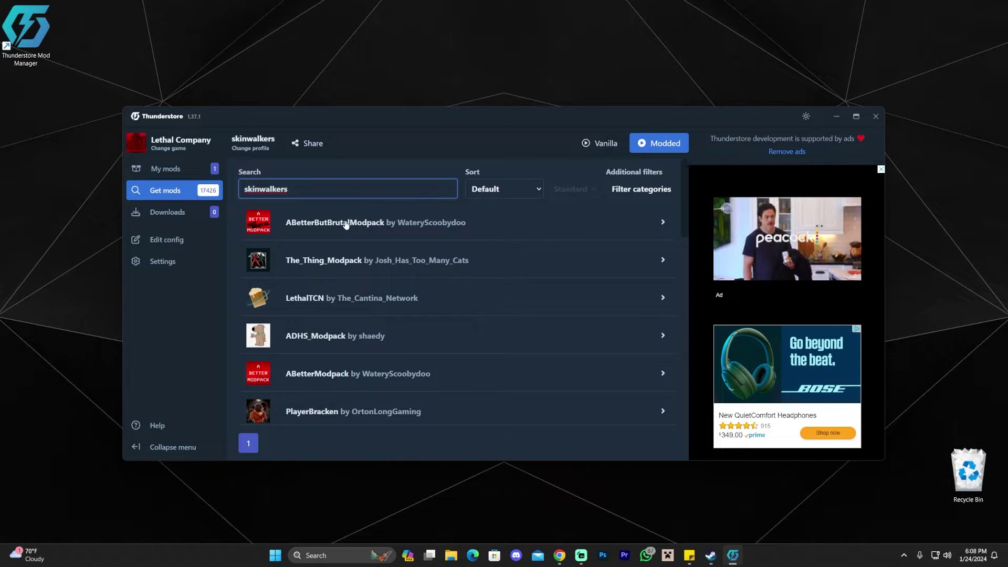
pyautogui.click(528, 189)
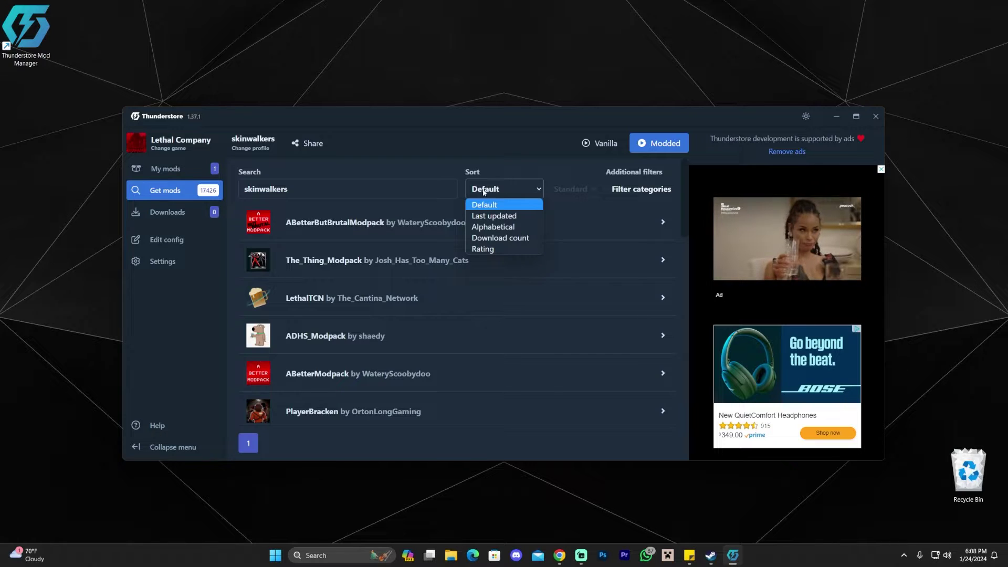
pyautogui.click(486, 250)
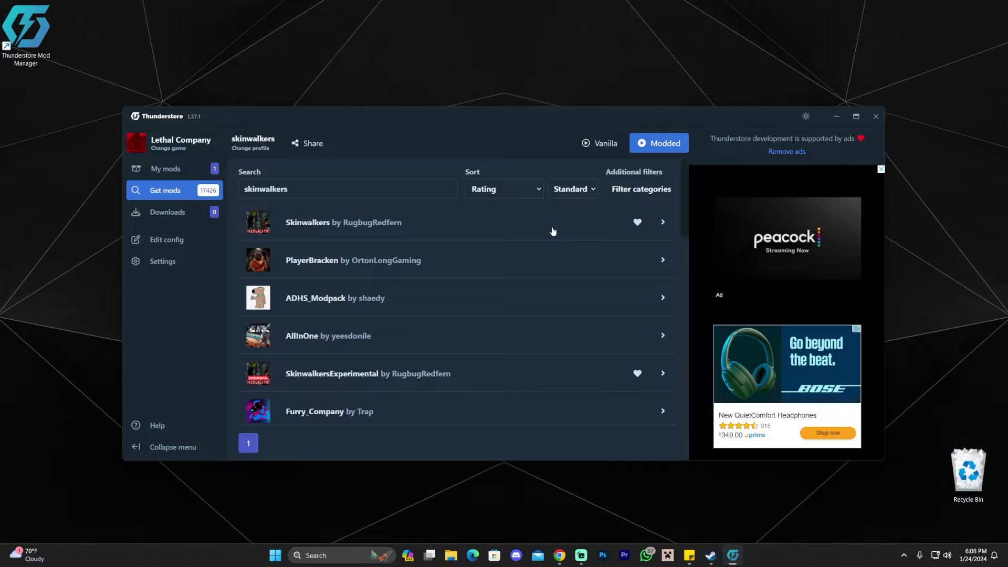
# Step: Download the Skinwalkers mod with its dependencies and collapse its entry
pyautogui.click(551, 228)
pyautogui.click(282, 326)
pyautogui.click(335, 346)
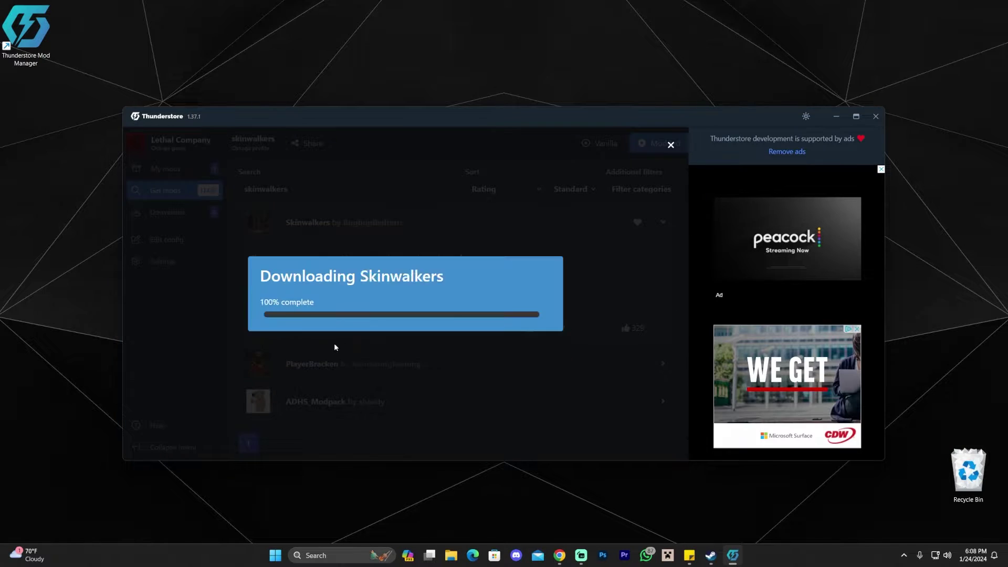
pyautogui.click(663, 222)
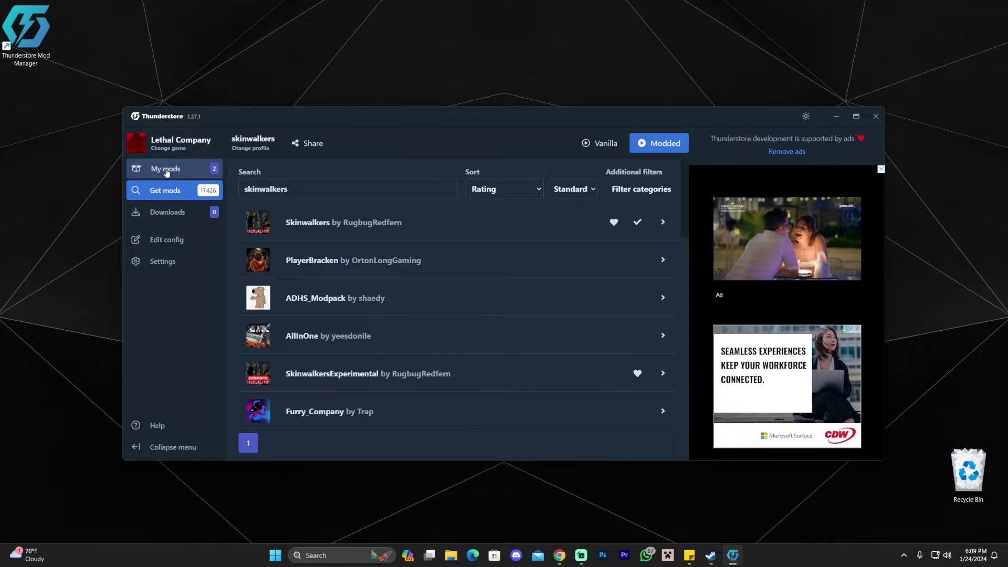
# Step: Review the mods installed in the skinwalkers profile and close Thunderstore Mod Manager
pyautogui.click(189, 174)
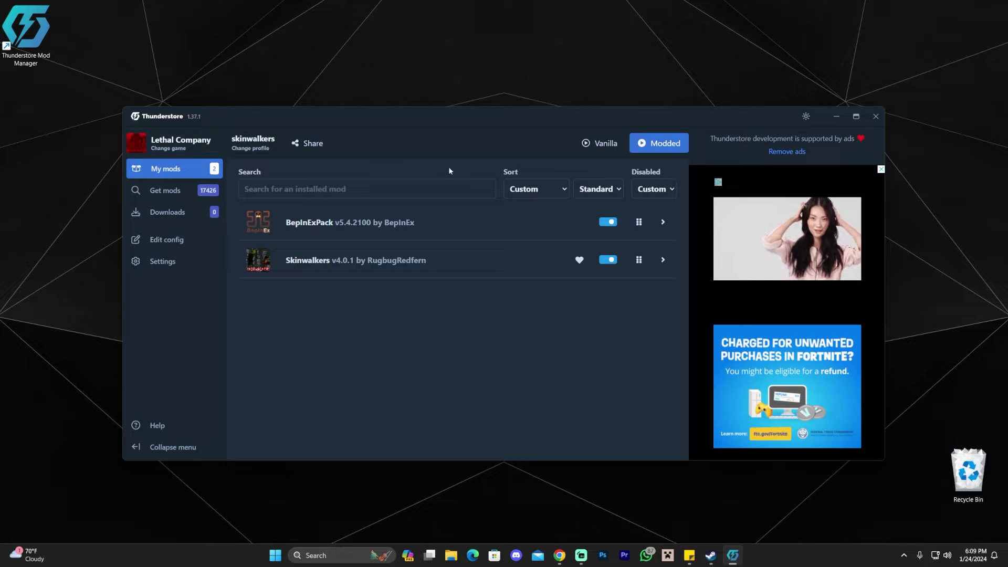
pyautogui.click(26, 34)
pyautogui.moveTo(130, 19); pyautogui.dragTo(22, 40)
pyautogui.click(569, 309)
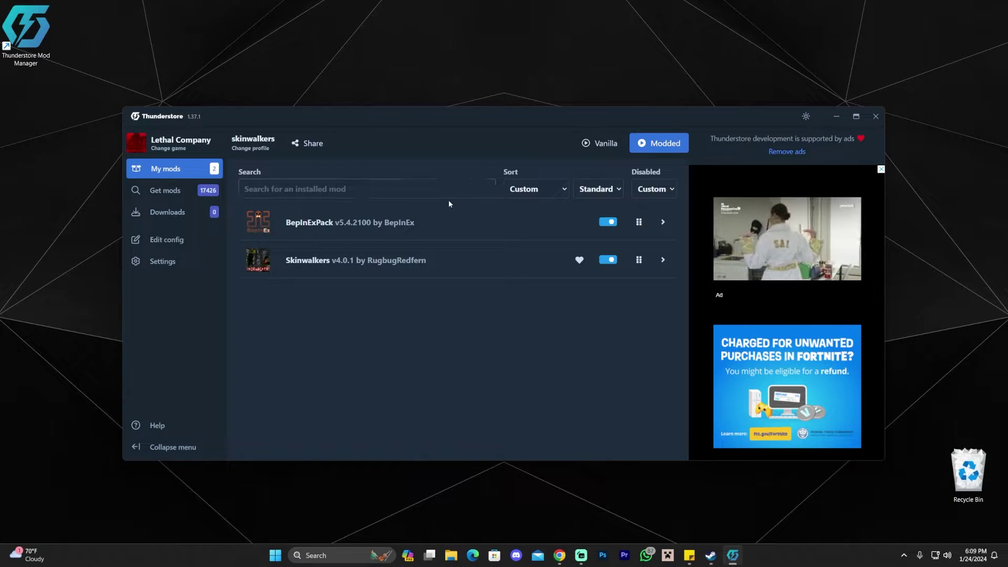
pyautogui.moveTo(447, 290); pyautogui.dragTo(396, 223)
pyautogui.click(874, 117)
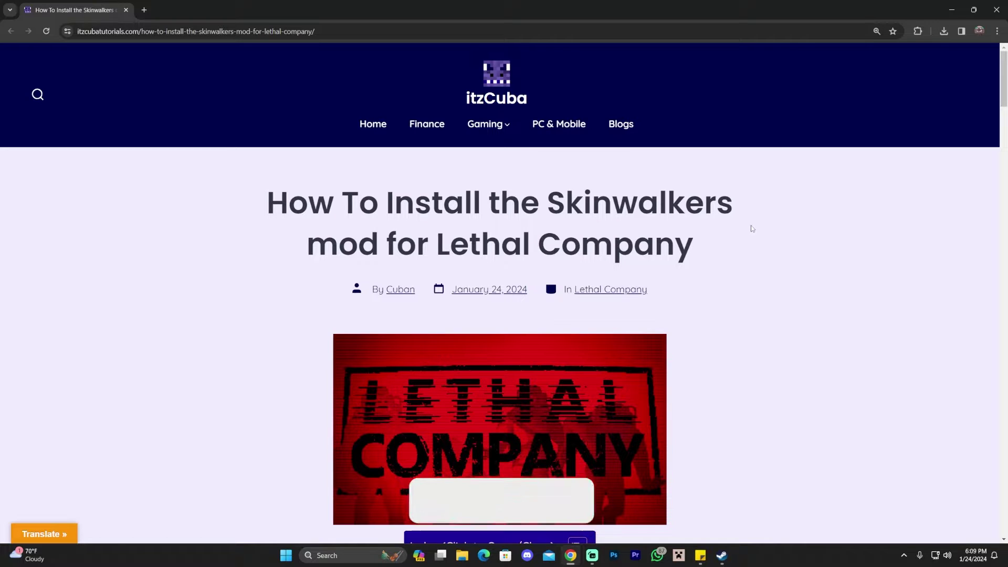
# Step: In the Chrome guide, expand the index and jump to the section on manually installing the Skinwalkers mod
pyautogui.scroll(-2, 748, 267)
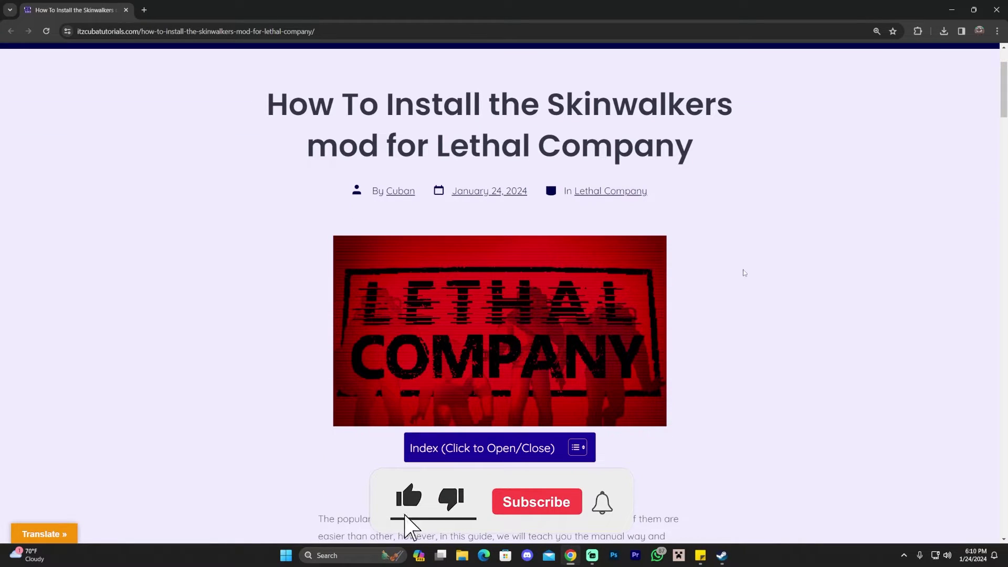
pyautogui.scroll(-2, 743, 275)
pyautogui.scroll(-2, 499, 263)
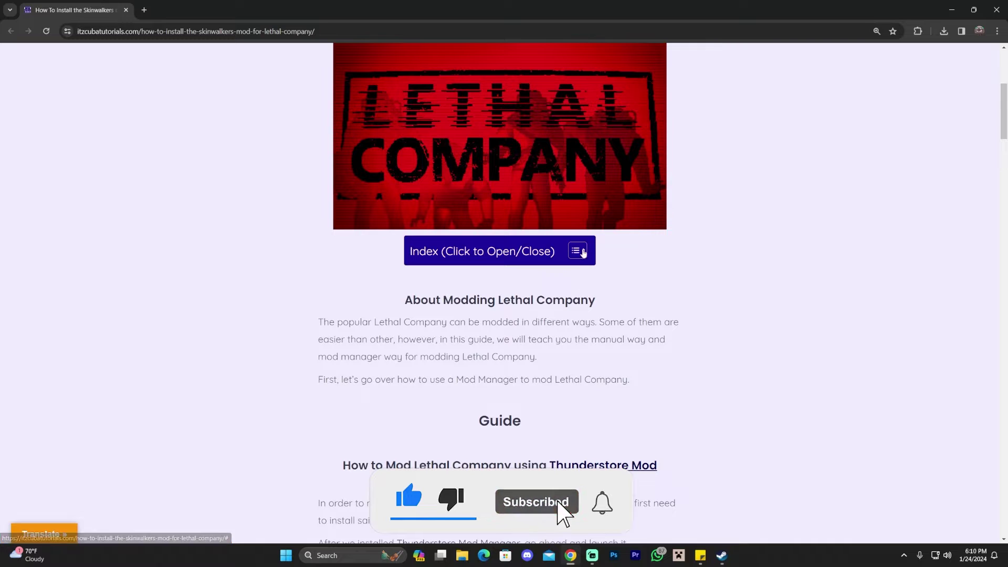
pyautogui.click(582, 254)
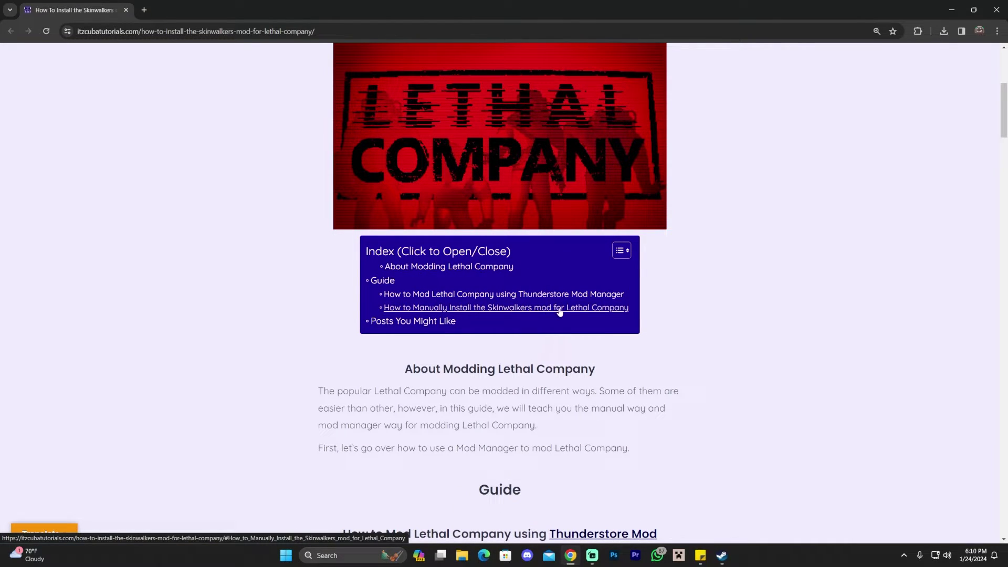
pyautogui.click(577, 311)
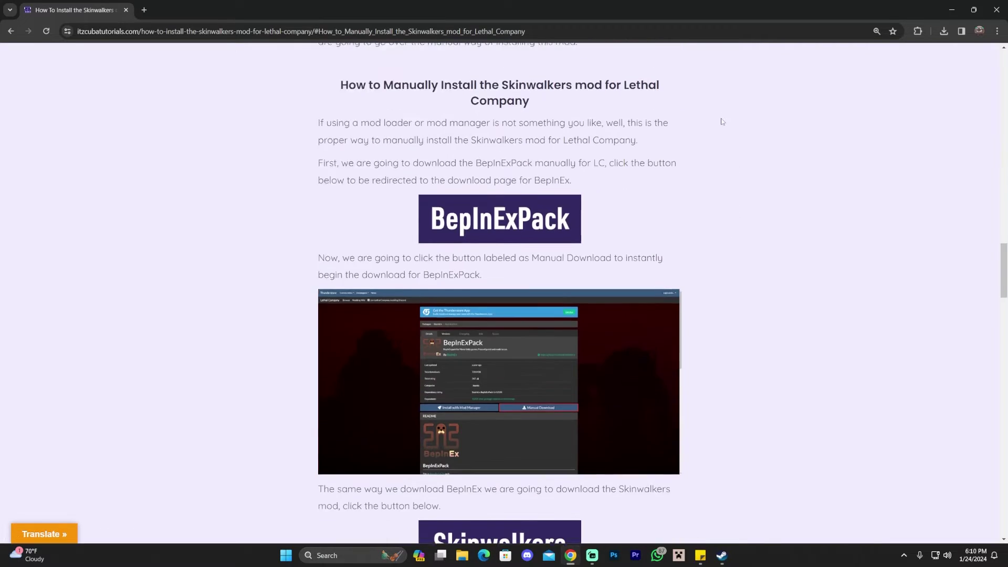
# Step: Look through the manual installation section and open the linked BepInExPack download page
pyautogui.scroll(5, 751, 203)
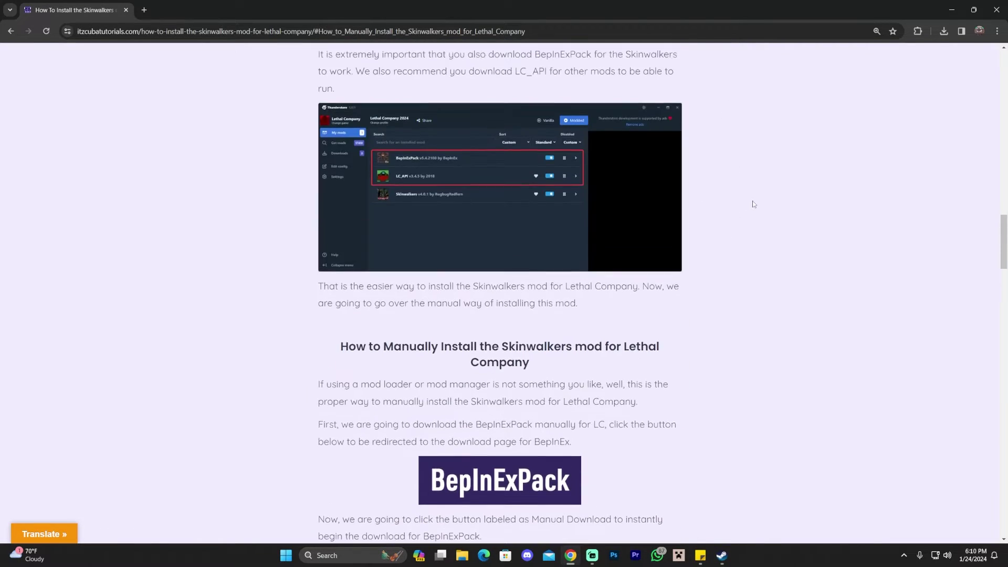
pyautogui.scroll(-7, 742, 203)
pyautogui.scroll(3, 640, 188)
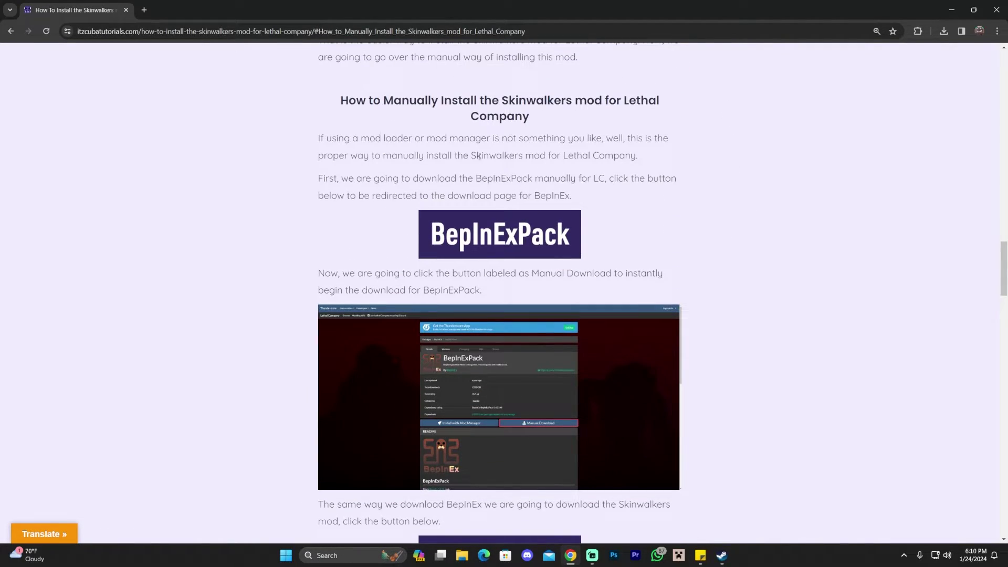
pyautogui.scroll(-1, 550, 134)
pyautogui.scroll(1, 504, 217)
pyautogui.click(529, 236)
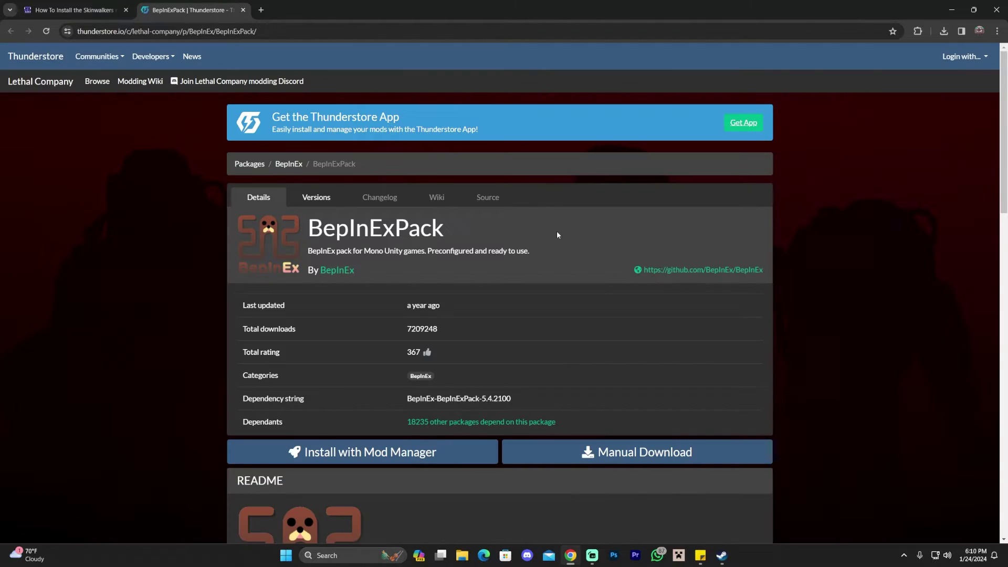
# Step: Manually download BepInExPack, save the zip in the Downloads folder, and place it on the desktop
pyautogui.scroll(-1, 585, 280)
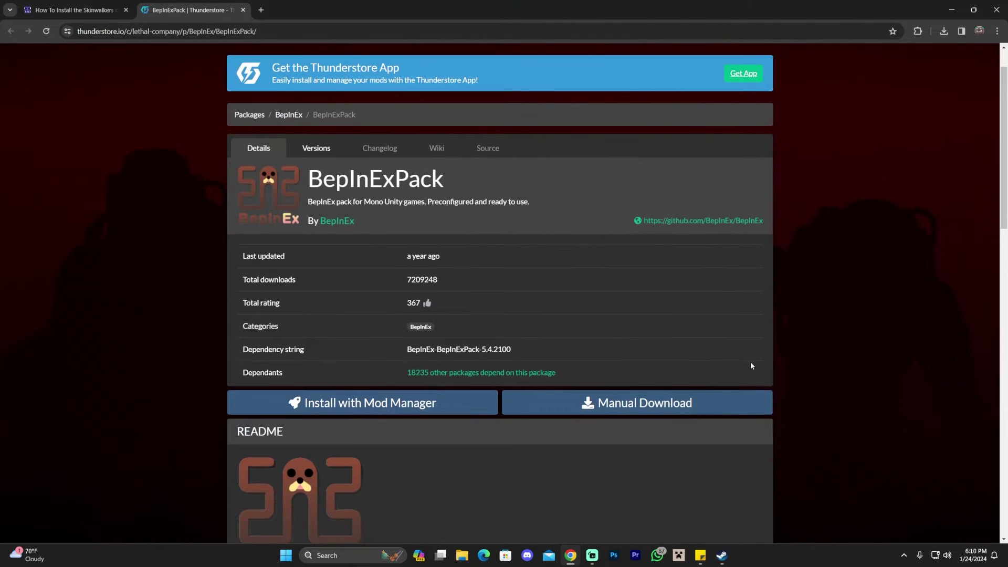
pyautogui.click(673, 409)
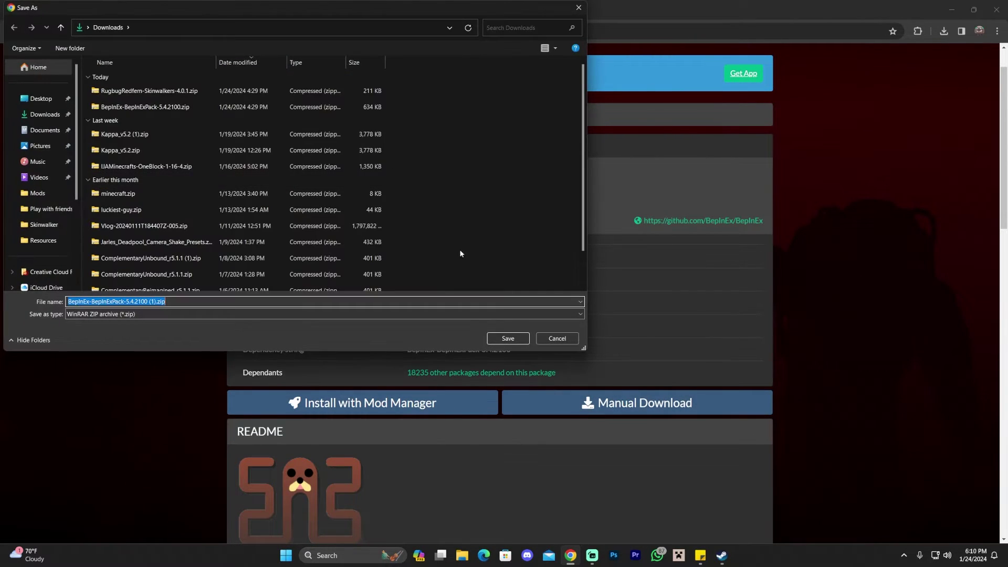
pyautogui.click(507, 338)
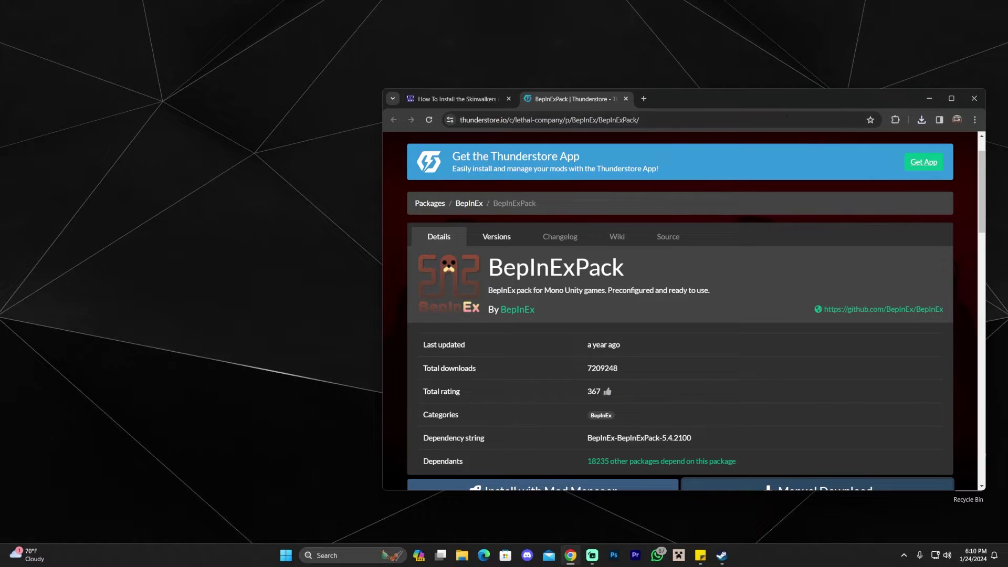
pyautogui.click(922, 120)
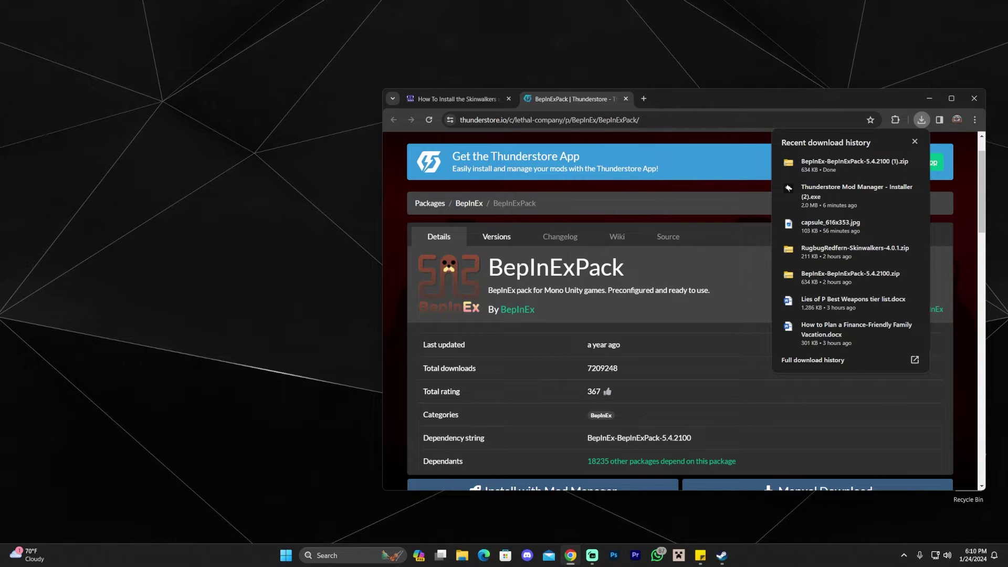
pyautogui.moveTo(845, 164); pyautogui.dragTo(153, 189)
# Step: Maximize the browser, close the BepInExPack page, and open the Skinwalkers download page from the guide
pyautogui.doubleClick(746, 93)
pyautogui.click(99, 6)
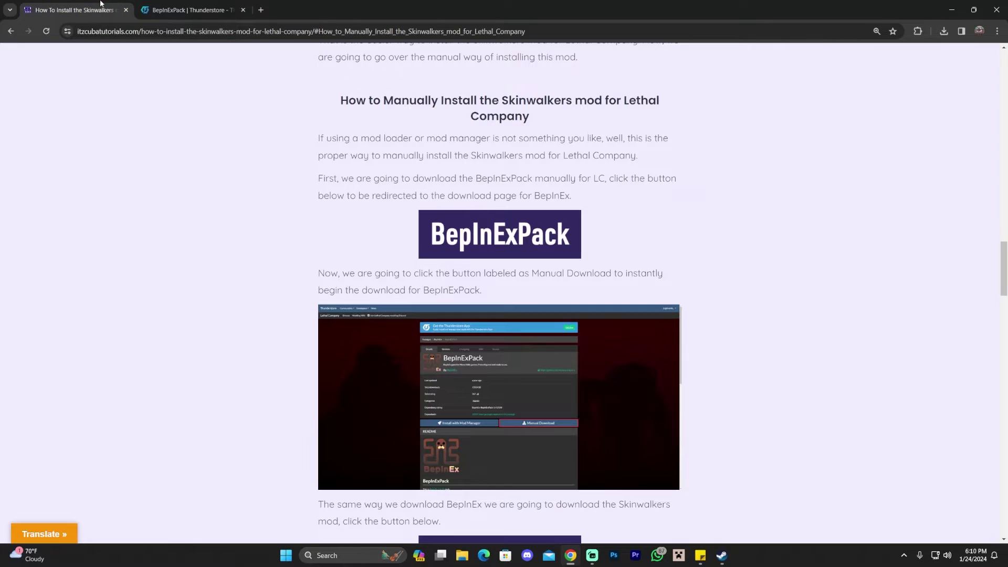
pyautogui.click(243, 10)
pyautogui.scroll(-2, 727, 249)
pyautogui.scroll(-4, 727, 250)
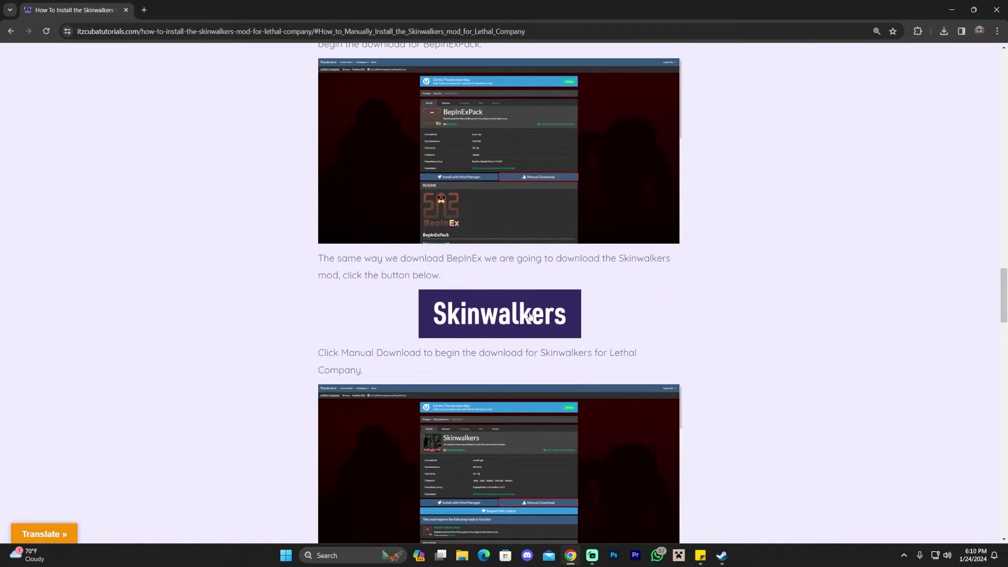
pyautogui.click(527, 317)
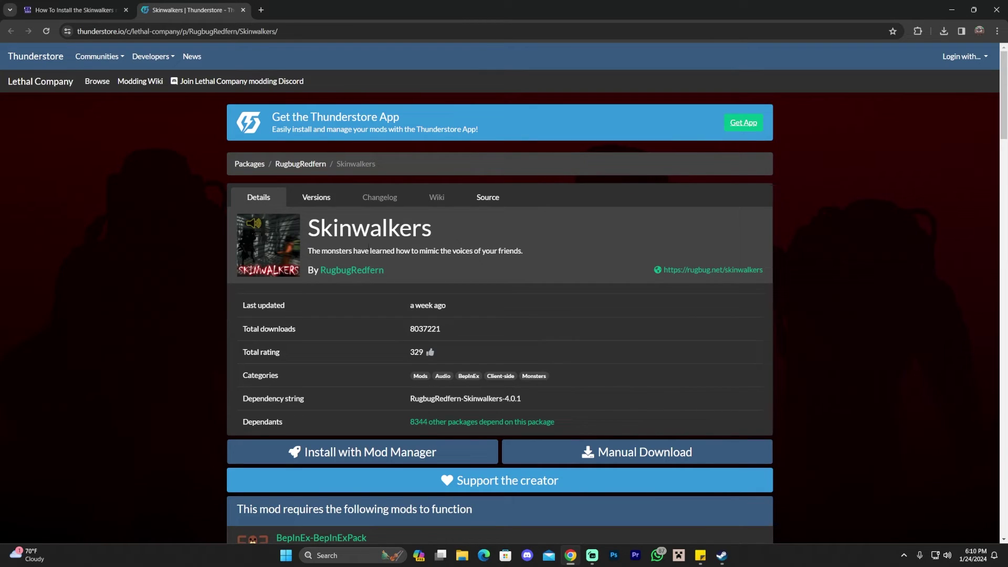
# Step: Manually download Skinwalkers, save the zip in the Downloads folder, place it on the desktop, and minimize the browser
pyautogui.click(666, 453)
pyautogui.click(520, 336)
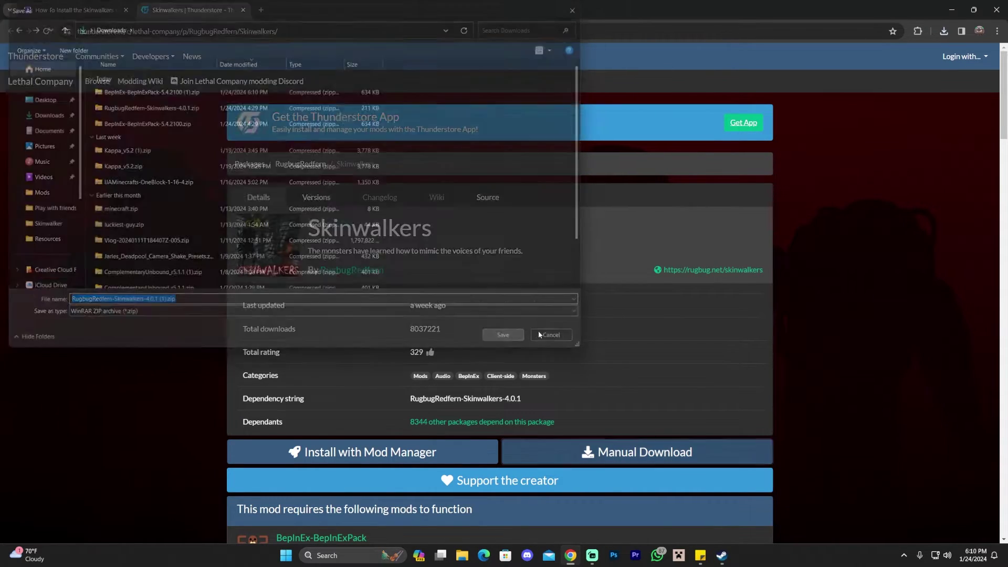
pyautogui.moveTo(717, 8); pyautogui.dragTo(676, 50)
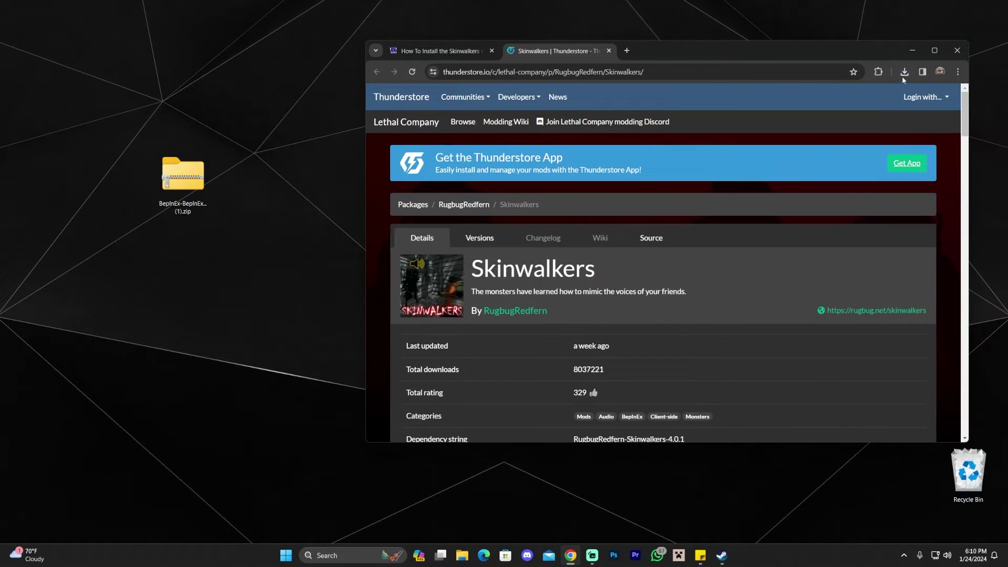
pyautogui.click(903, 71)
pyautogui.moveTo(833, 117); pyautogui.dragTo(252, 171)
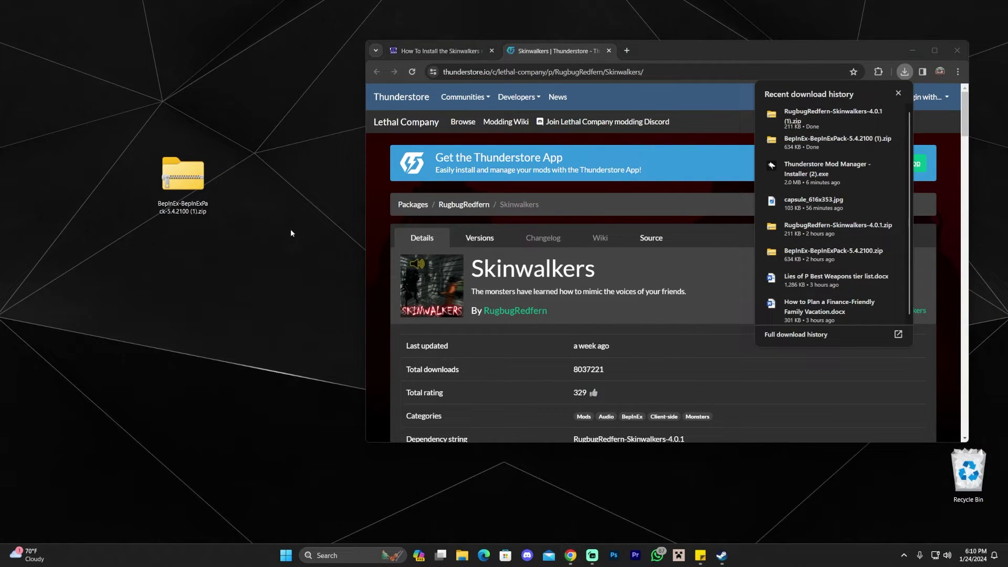
pyautogui.click(913, 50)
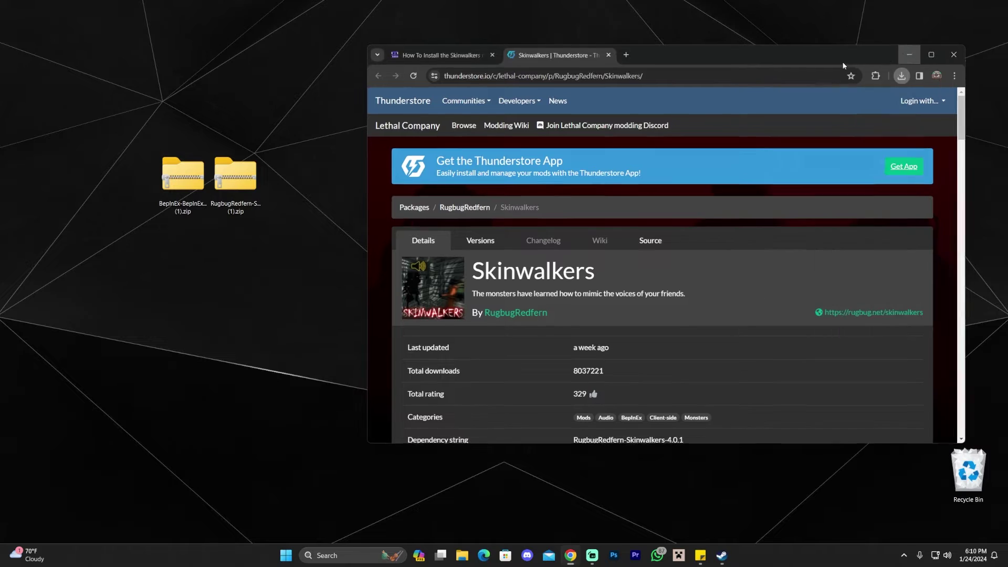
# Step: Move the BepInExPack and Skinwalkers zip files together to the middle of the desktop
pyautogui.moveTo(320, 126); pyautogui.dragTo(195, 186)
pyautogui.moveTo(195, 181); pyautogui.dragTo(462, 244)
pyautogui.click(642, 217)
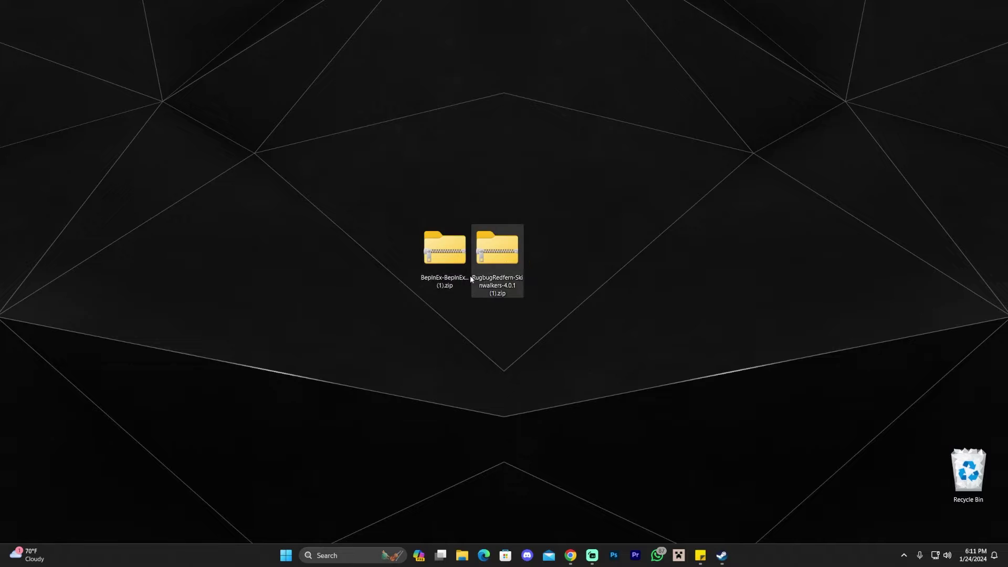
pyautogui.click(443, 254)
pyautogui.doubleClick(445, 253)
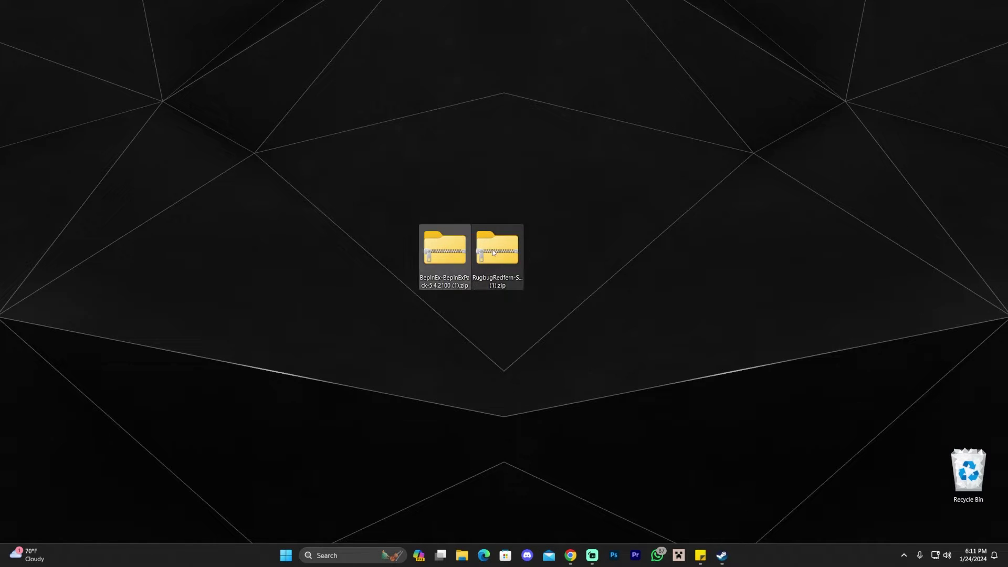
pyautogui.click(676, 157)
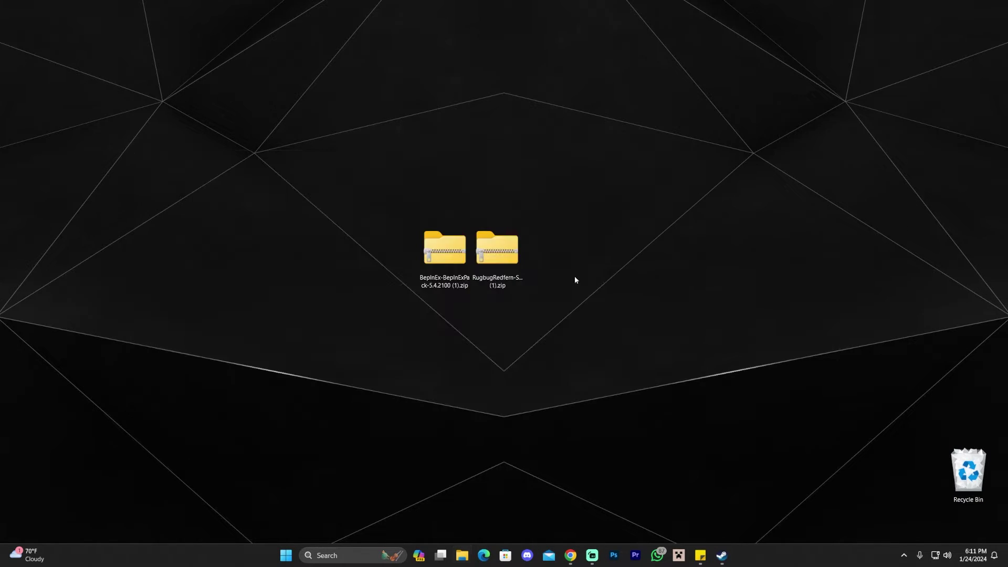
pyautogui.moveTo(575, 278); pyautogui.dragTo(446, 247)
pyautogui.click(536, 281)
# Step: Switch to Steam, open Lethal Company's local files folder from the library, and leave the folder window on the desktop
pyautogui.click(720, 555)
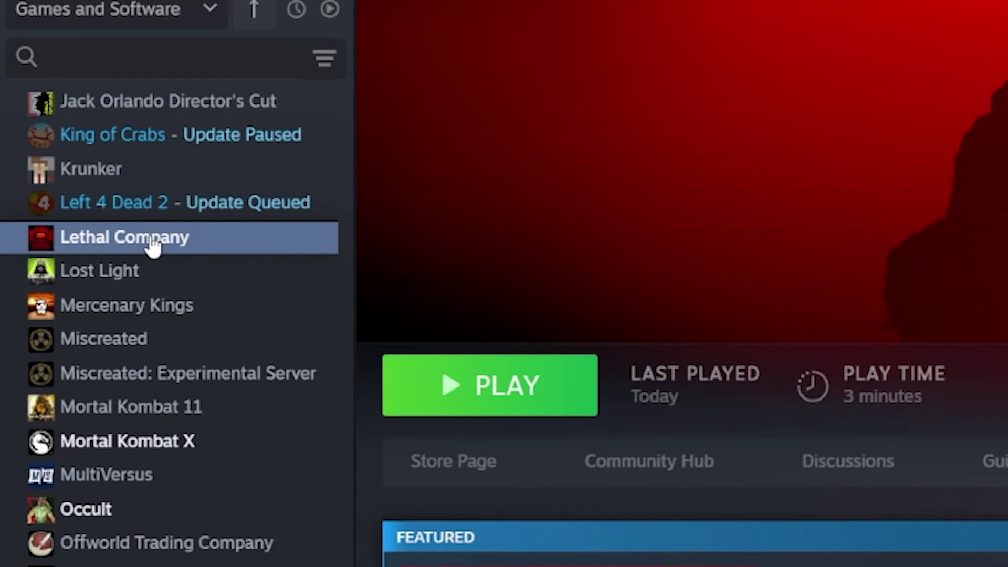
pyautogui.rightClick(151, 237)
pyautogui.moveTo(269, 405)
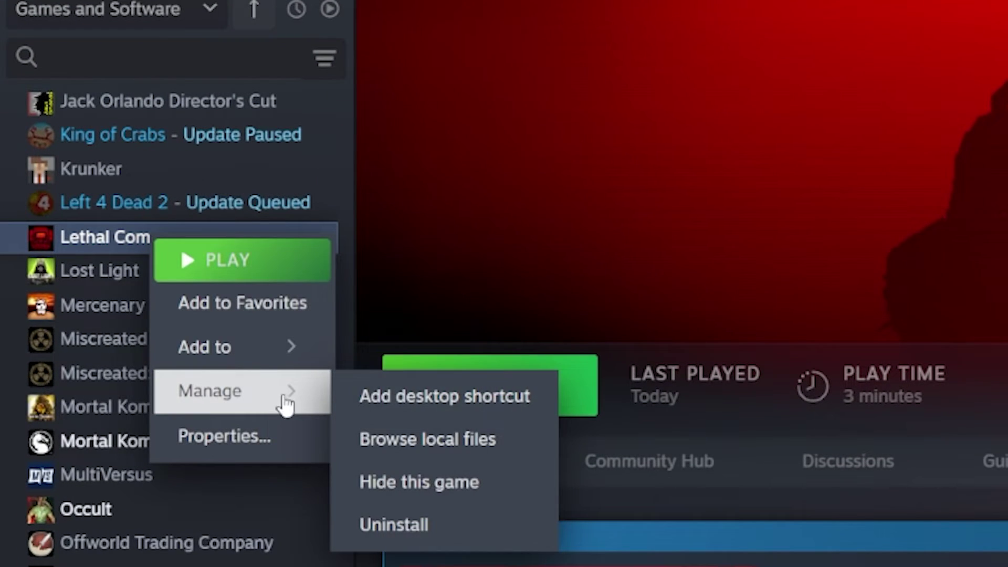
pyautogui.click(505, 453)
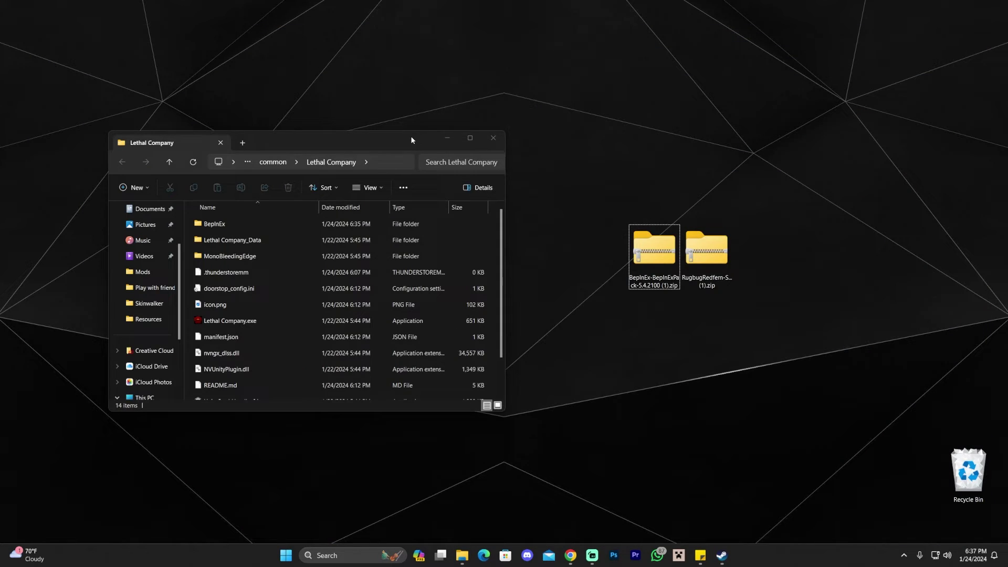
pyautogui.moveTo(411, 139); pyautogui.dragTo(398, 123)
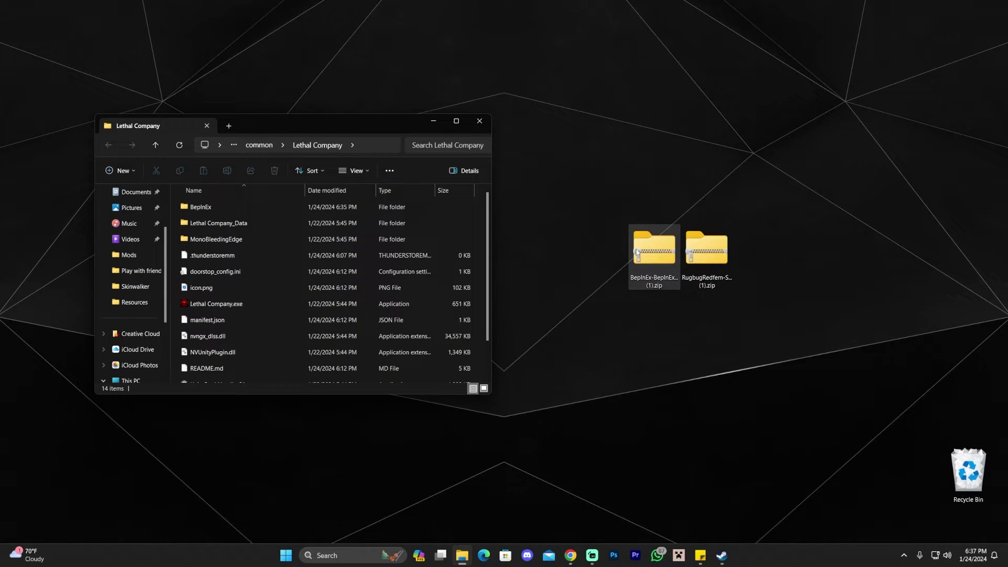
# Step: Copy everything inside the BepInExPack folder of the BepInExPack zip into the Lethal Company folder, replacing existing files
pyautogui.doubleClick(654, 251)
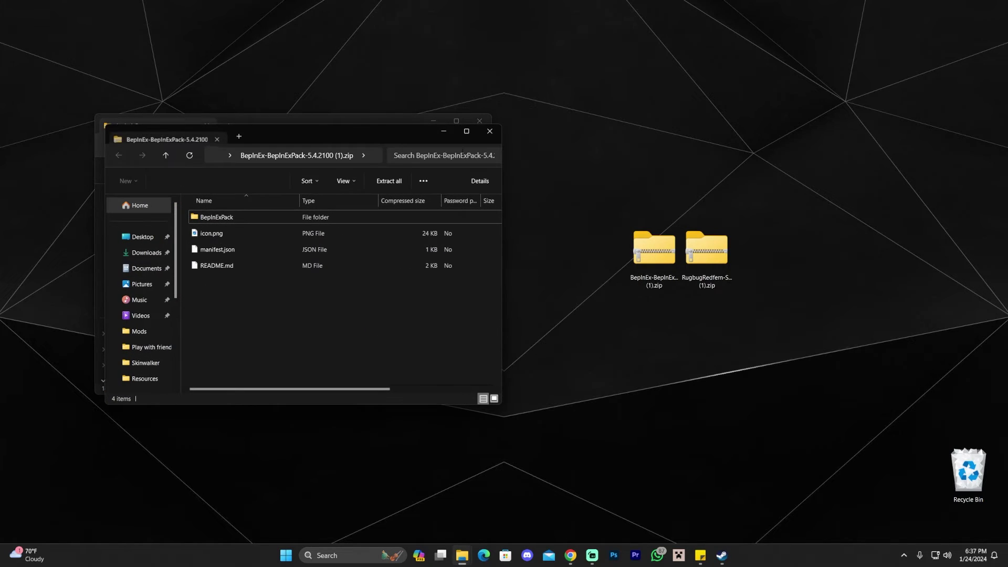
pyautogui.moveTo(323, 126); pyautogui.dragTo(745, 117)
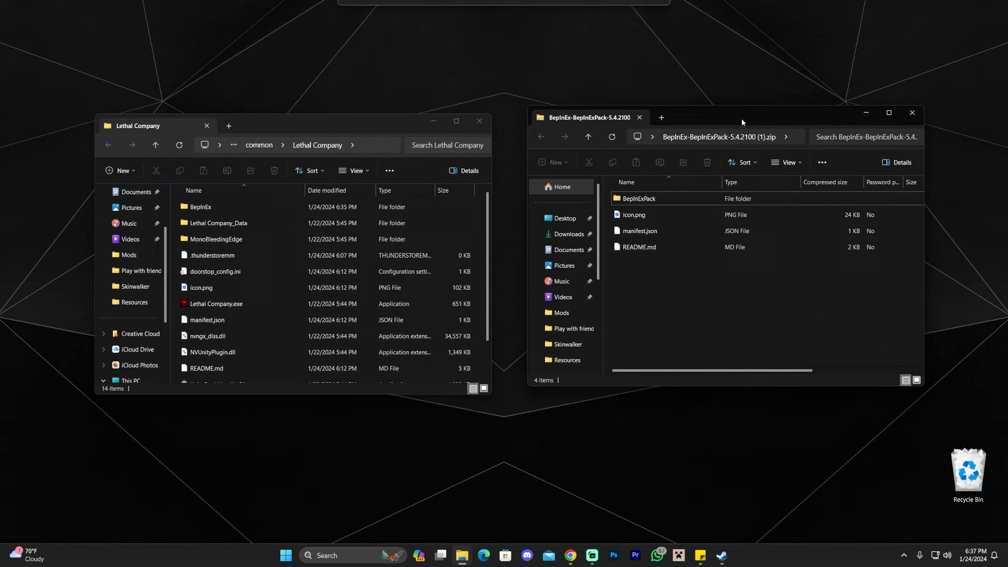
pyautogui.doubleClick(653, 200)
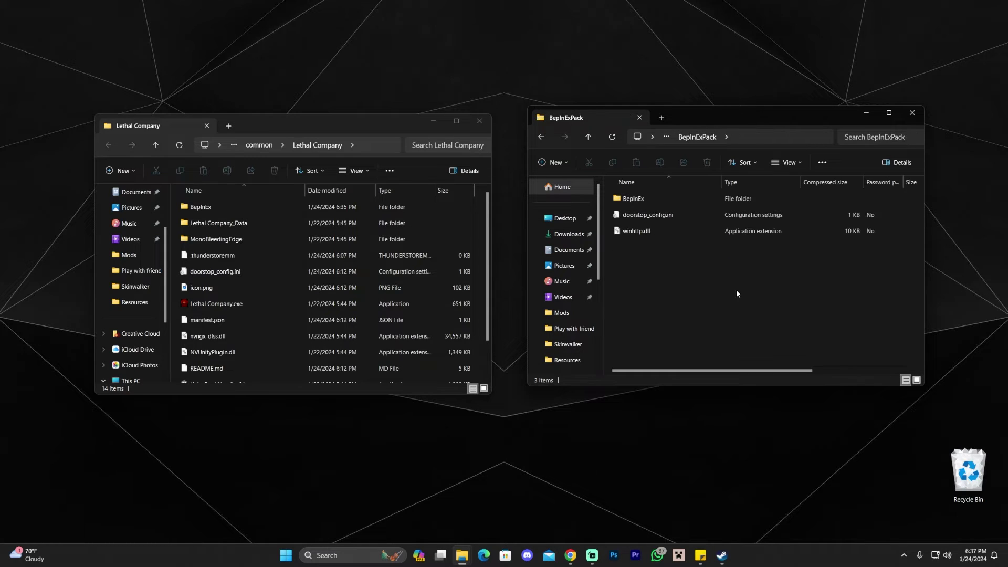
pyautogui.moveTo(750, 299); pyautogui.dragTo(485, 225)
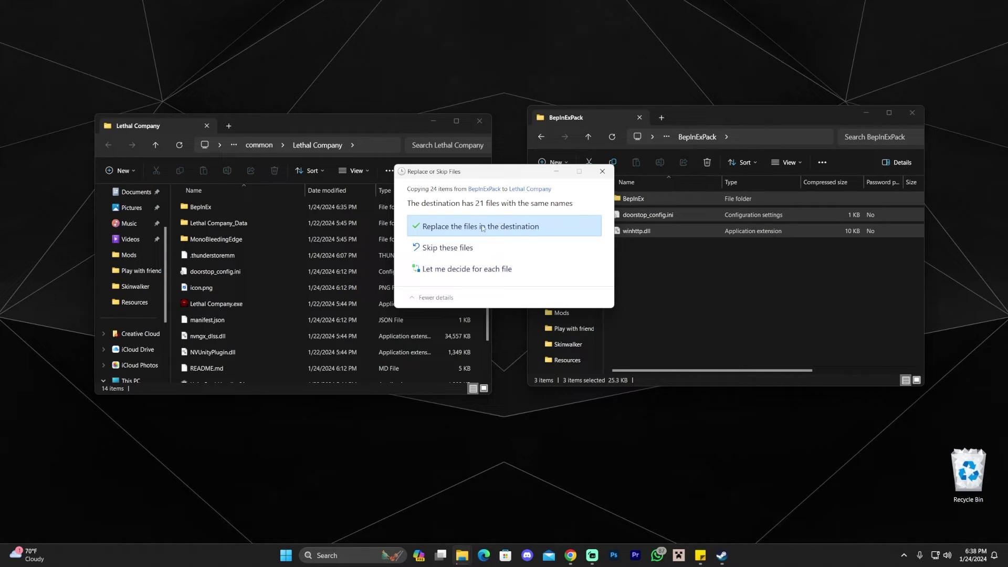
pyautogui.click(418, 226)
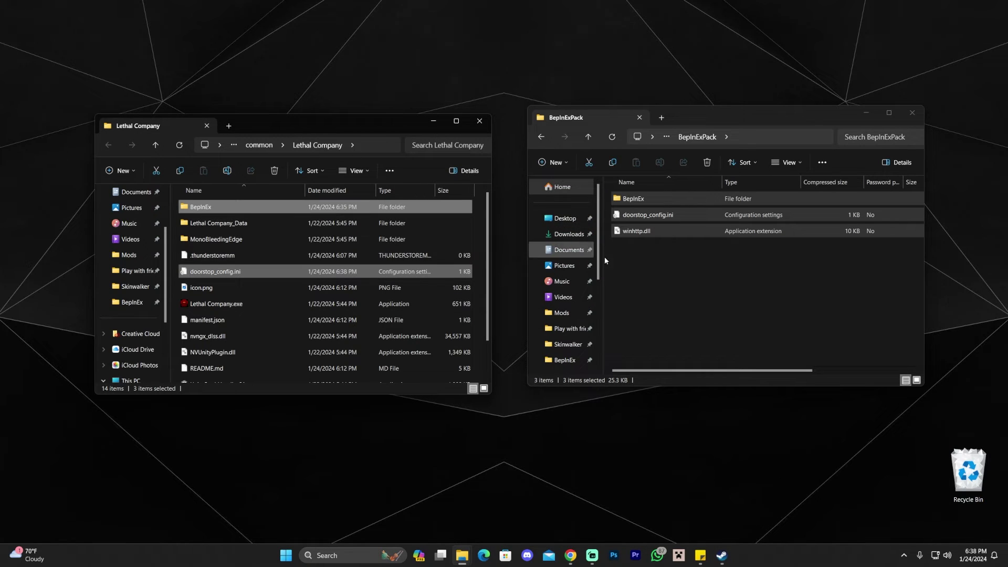
# Step: Close the BepInExPack window and delete the BepInExPack zip from the desktop
pyautogui.click(660, 270)
pyautogui.click(914, 113)
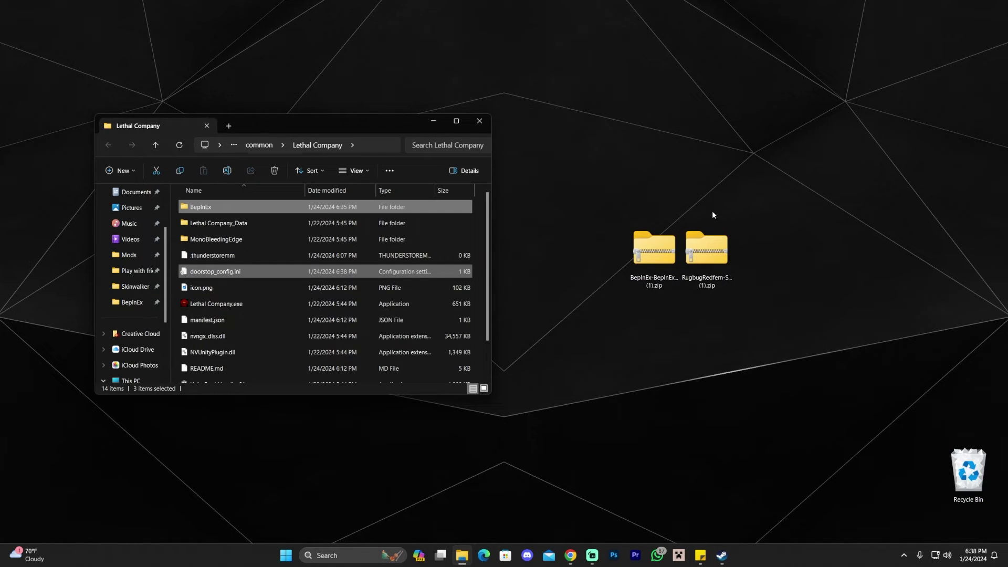
pyautogui.moveTo(589, 185); pyautogui.dragTo(661, 310)
pyautogui.press('Delete')
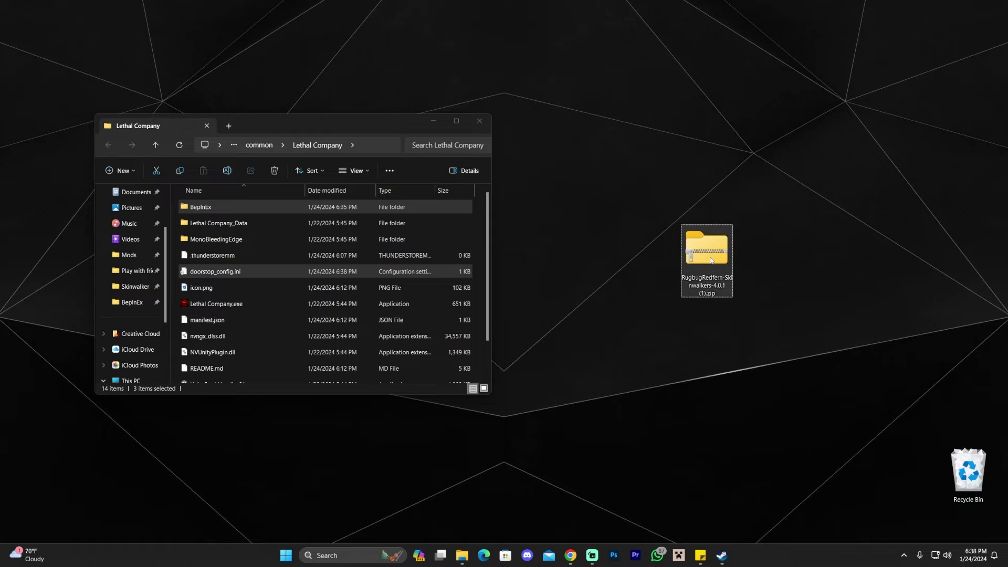
# Step: Open the Skinwalkers zip and copy all its contents into the Lethal Company folder, replacing existing files
pyautogui.doubleClick(707, 277)
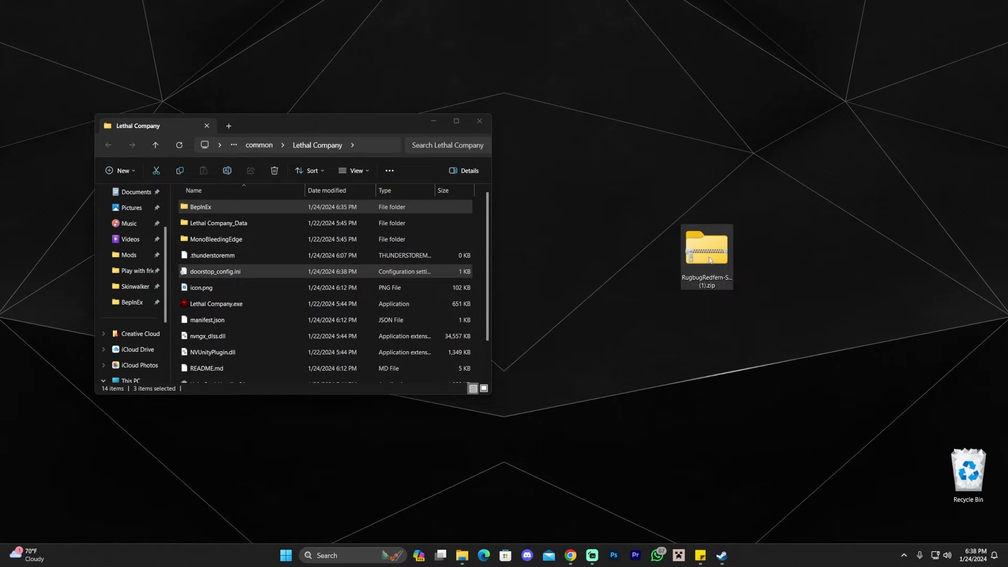
pyautogui.moveTo(712, 116); pyautogui.dragTo(705, 123)
pyautogui.moveTo(719, 331); pyautogui.dragTo(485, 220)
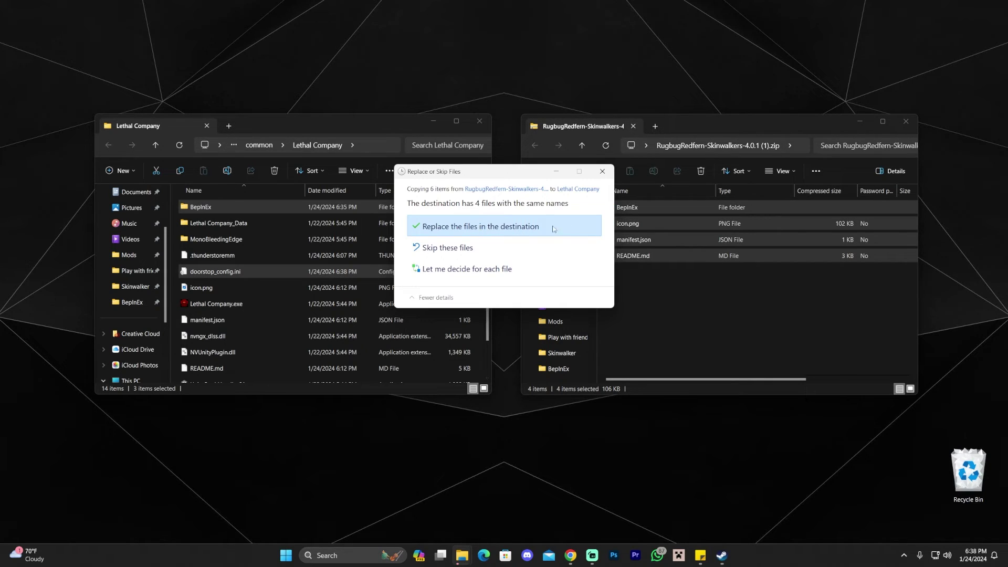
pyautogui.click(553, 229)
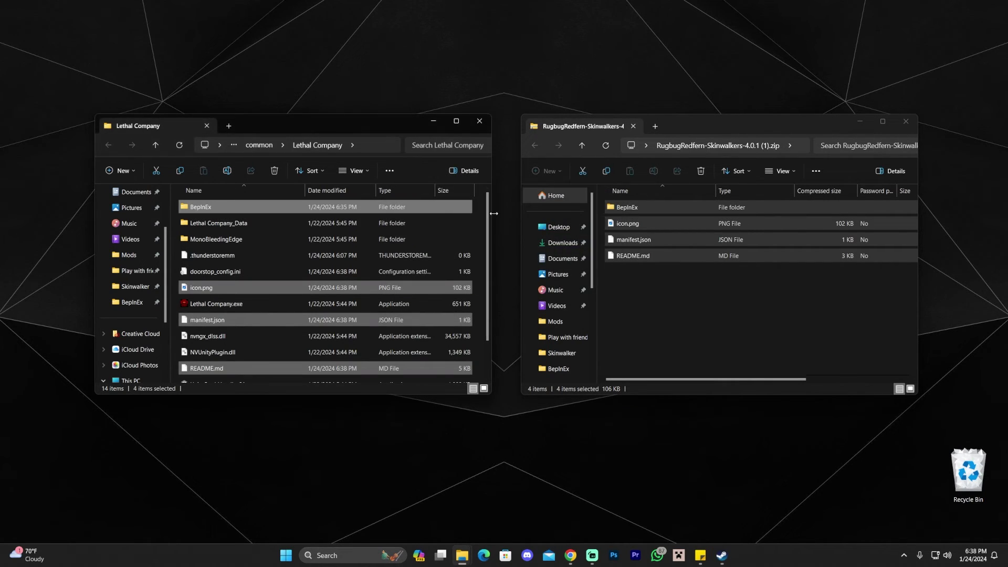
# Step: Close the Skinwalkers and Lethal Company folder windows and delete the Skinwalkers zip from the desktop
pyautogui.click(900, 124)
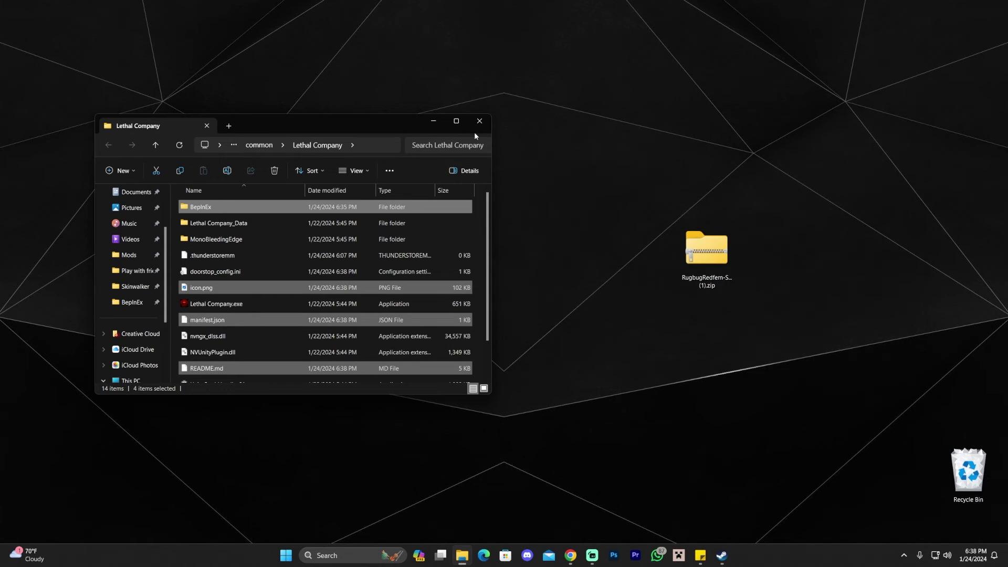
pyautogui.click(478, 122)
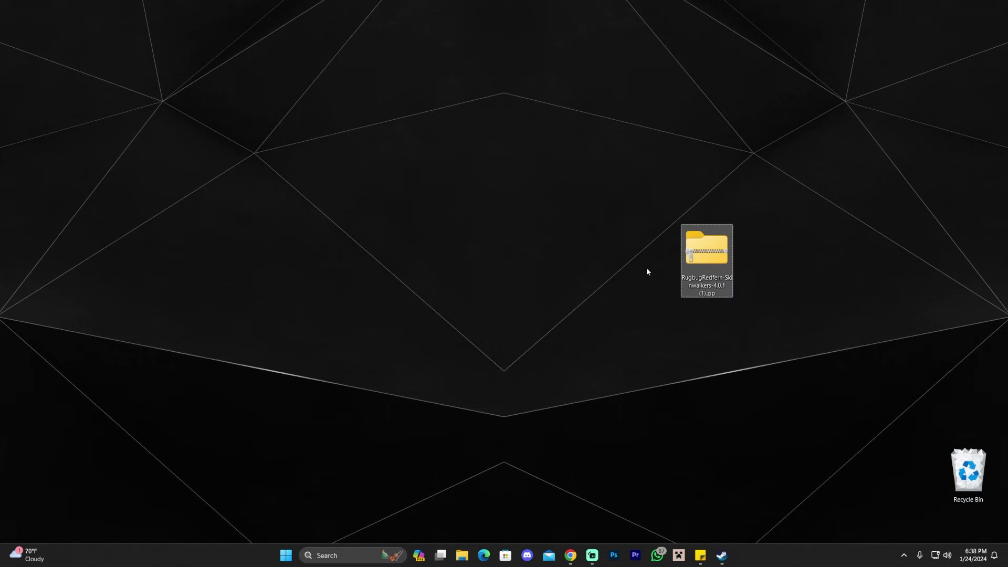
pyautogui.press('Delete')
# Step: Launch Lethal Company from Steam, then minimize Steam and the game window to uncover the BepInEx console
pyautogui.click(722, 555)
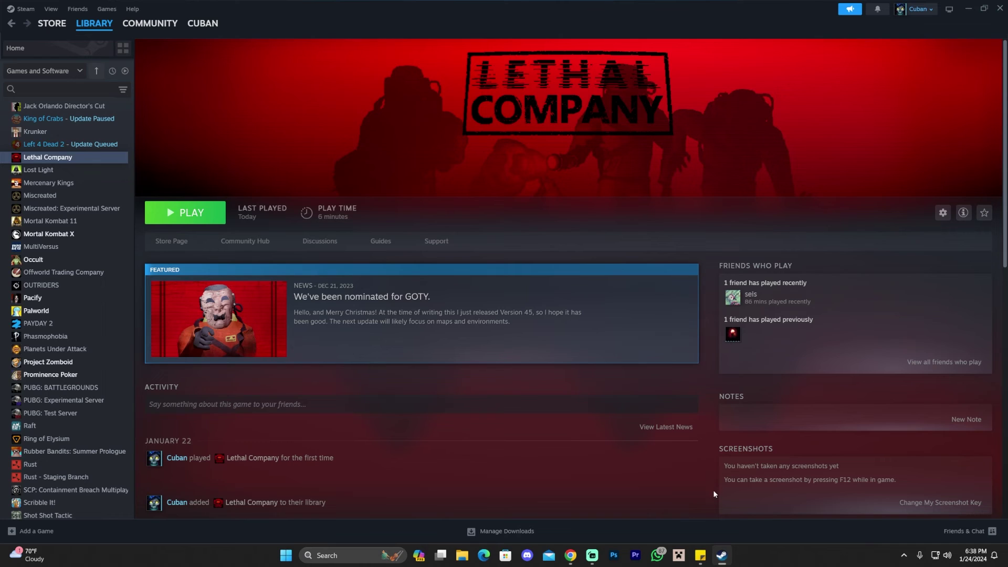
pyautogui.click(186, 214)
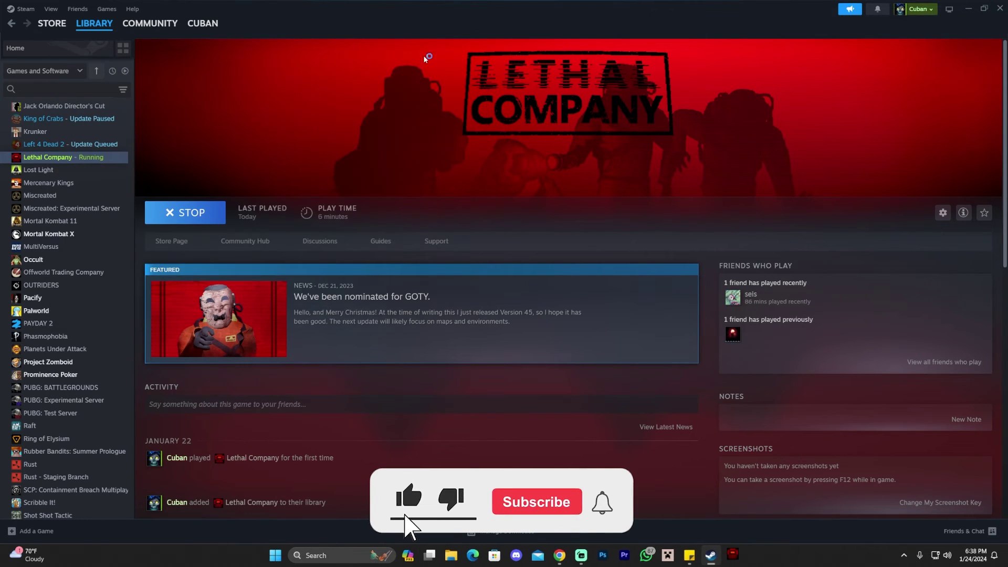
pyautogui.click(969, 9)
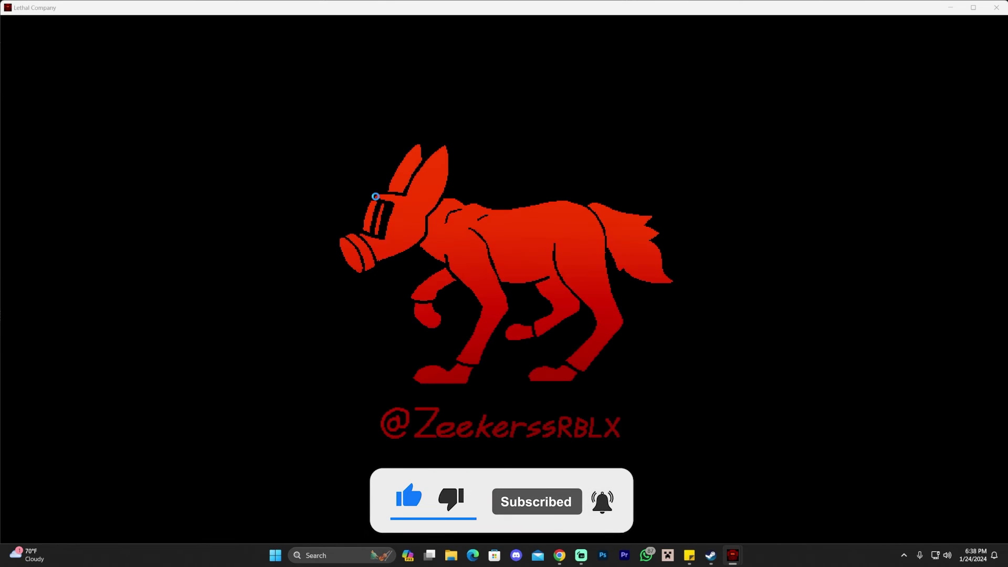
pyautogui.click(953, 7)
# Step: Check the BepInEx console log for the Skinwalker mod's startup and initialization lines
pyautogui.click(225, 132)
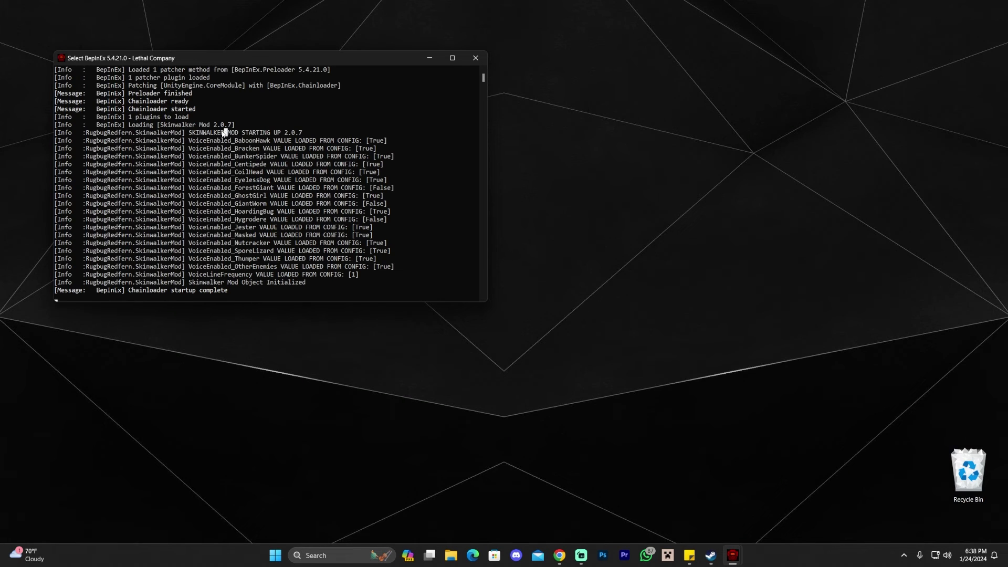
pyautogui.click(283, 135)
pyautogui.moveTo(201, 282); pyautogui.dragTo(228, 283)
pyautogui.click(311, 282)
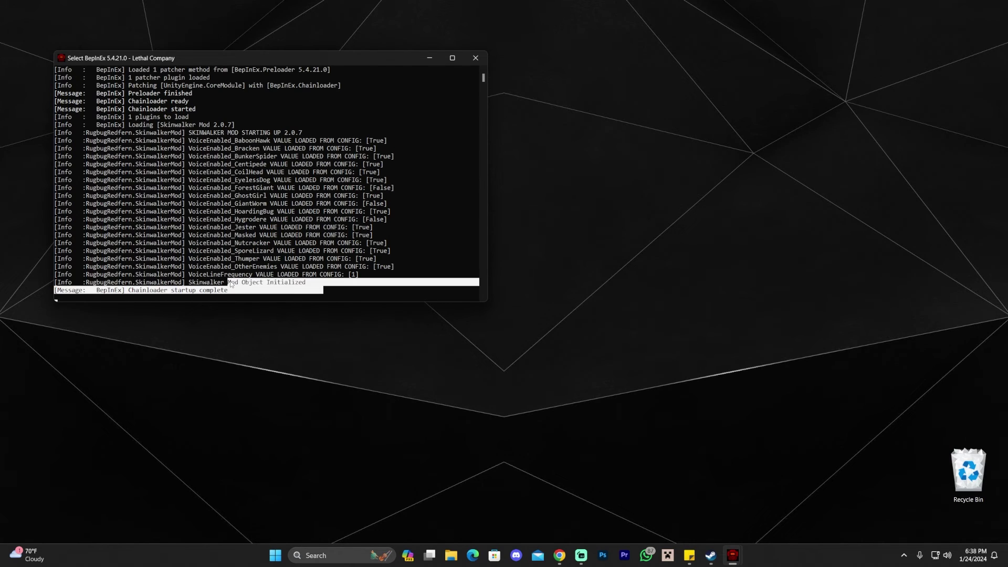
pyautogui.click(228, 283)
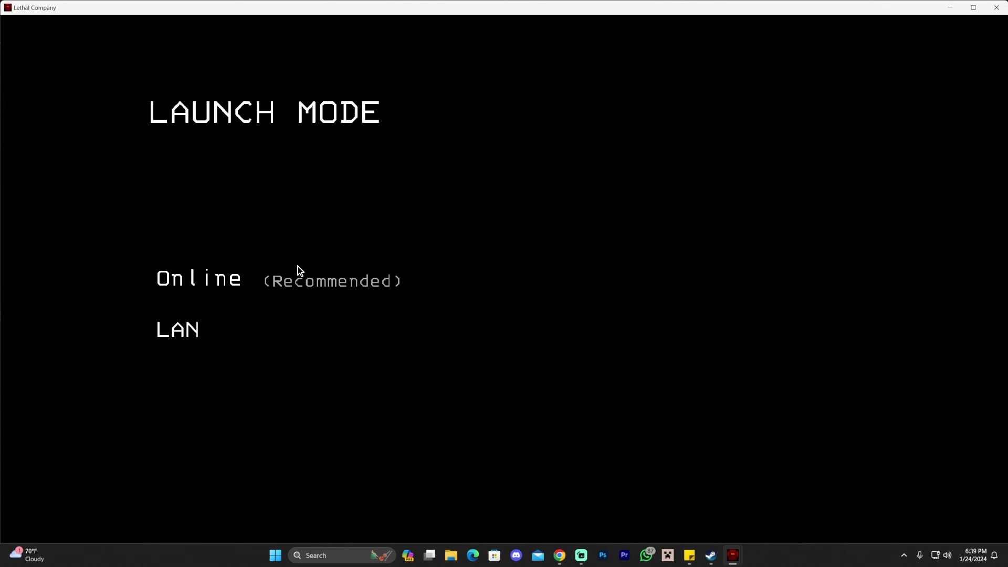
# Step: Choose the Online launch mode in Lethal Company and go to the Host option in the main menu
pyautogui.click(298, 268)
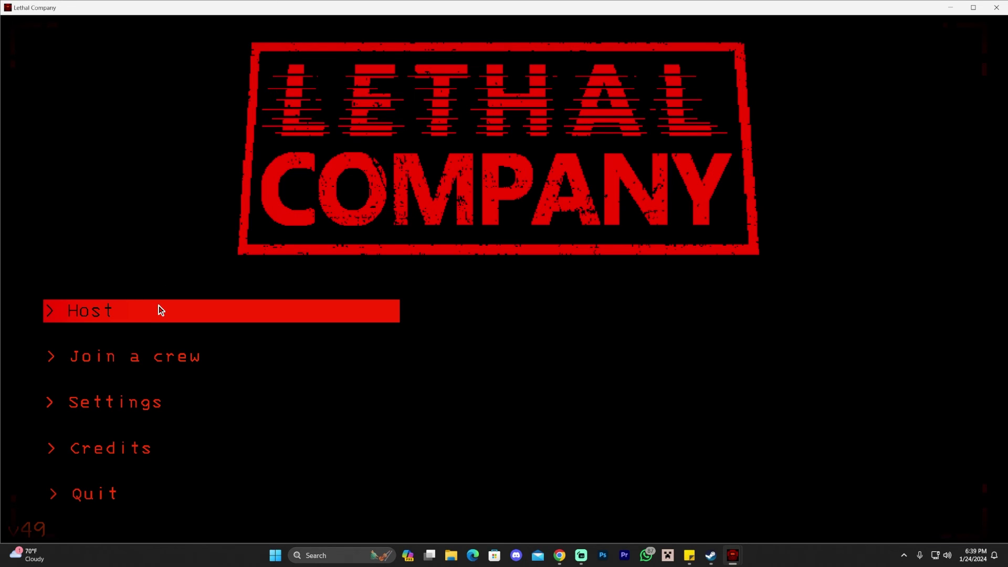
pyautogui.click(108, 316)
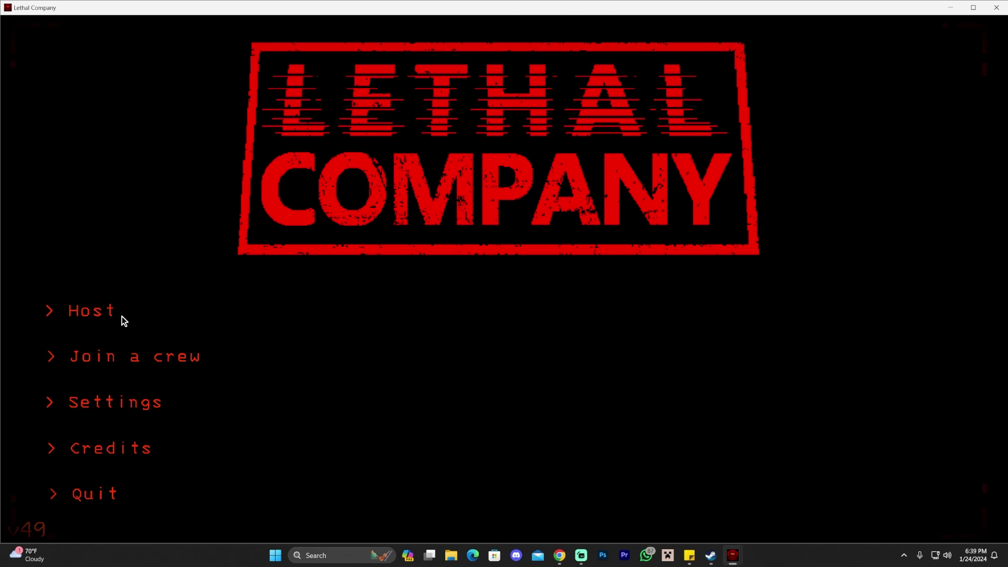